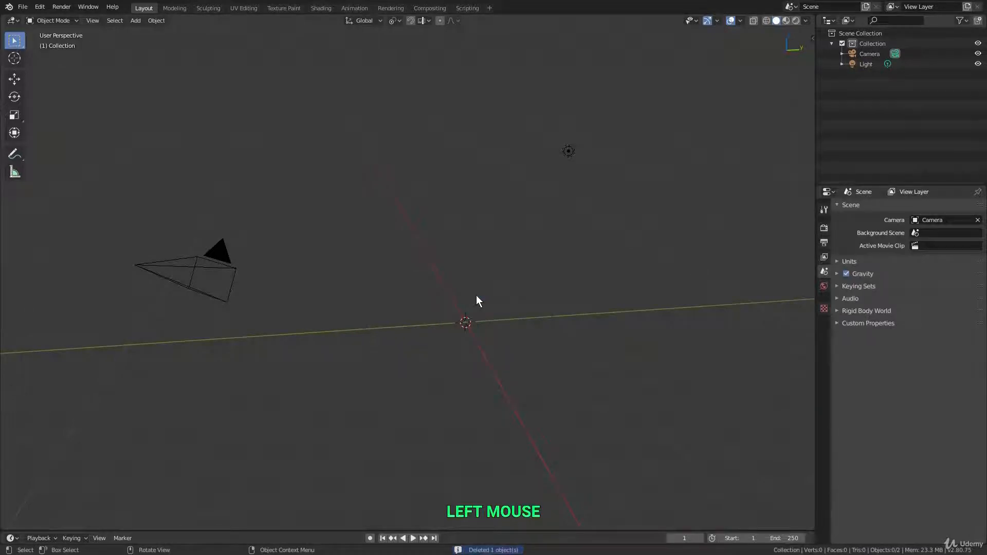
Step: Undo the deletion of the default cube and redo it
key(ctrl)
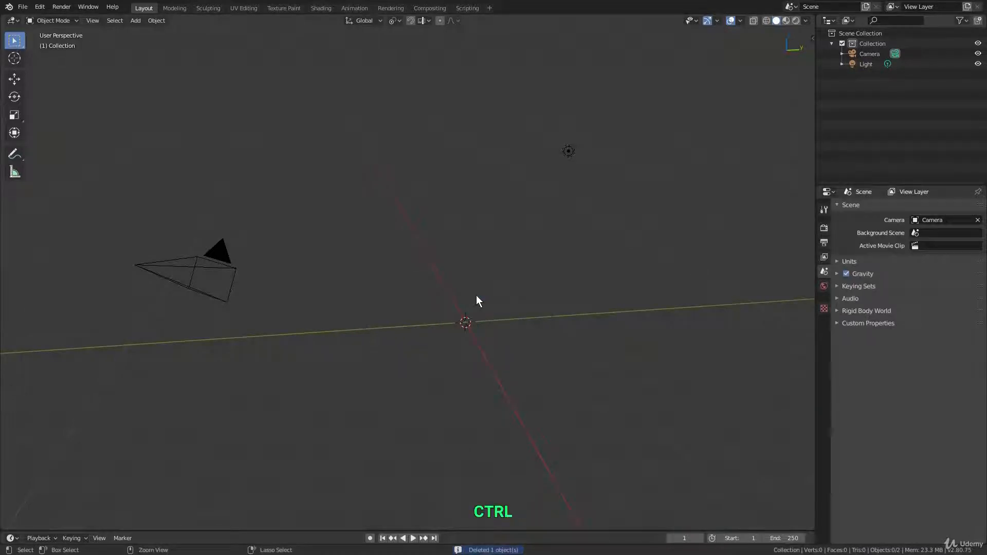
key(ctrl+z)
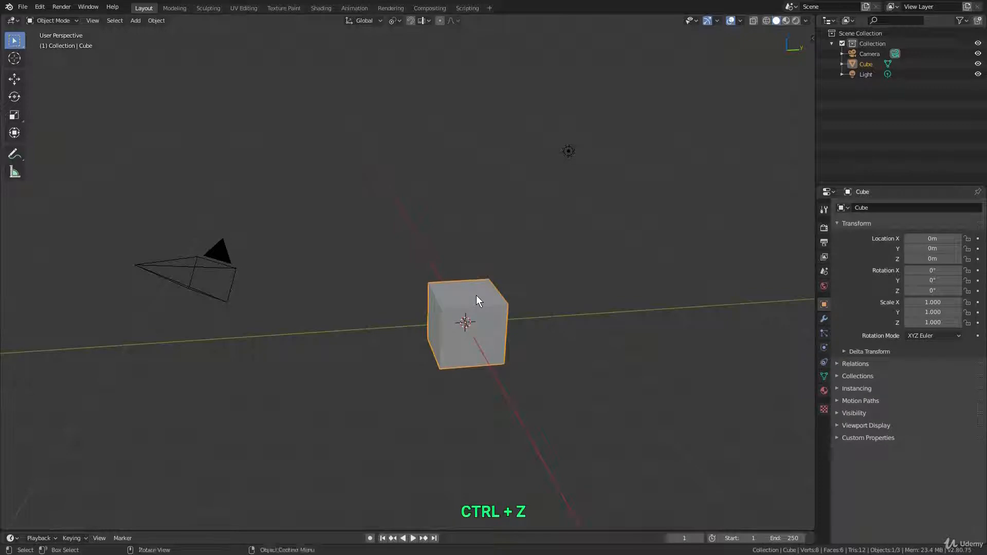
key(ctrl+shift+z)
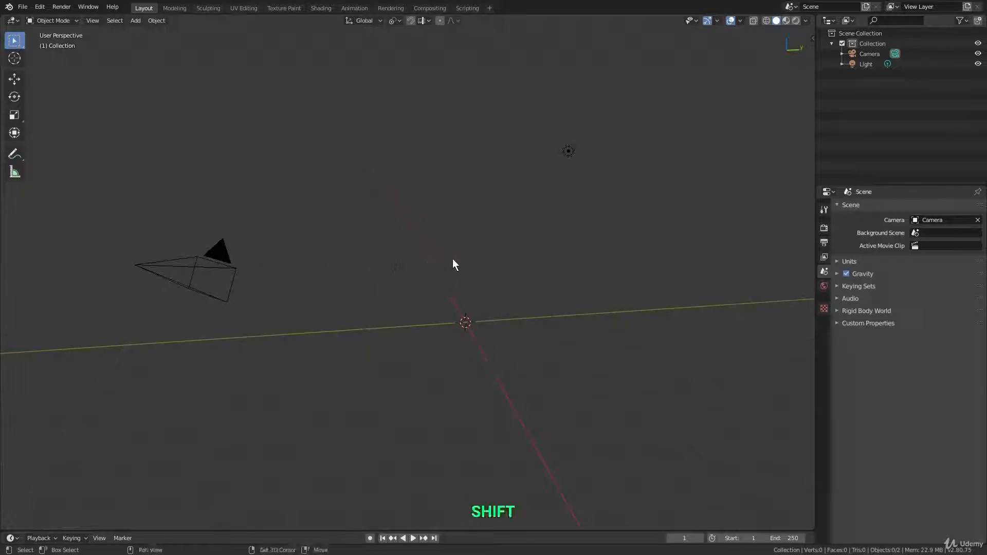
Step: Add a Monkey mesh at the world origin
key(shift+a)
mouse_move(464, 262)
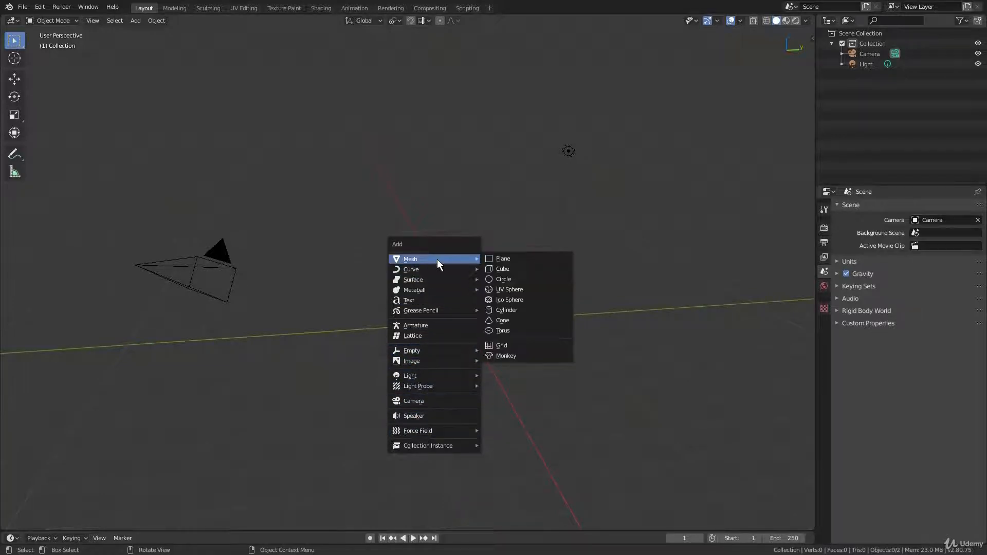
click(521, 354)
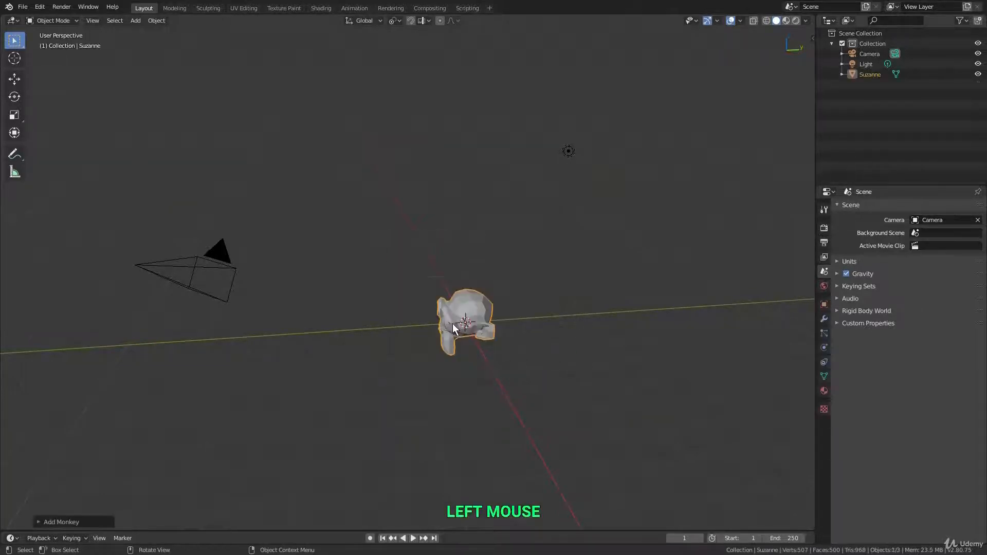
Step: Reposition the 3D cursor freely in the empty space in front of the monkey head, away from the world origin
middle_drag(453, 323, 445, 304)
scroll(446, 322, up, 4)
scroll(493, 307, up, 2)
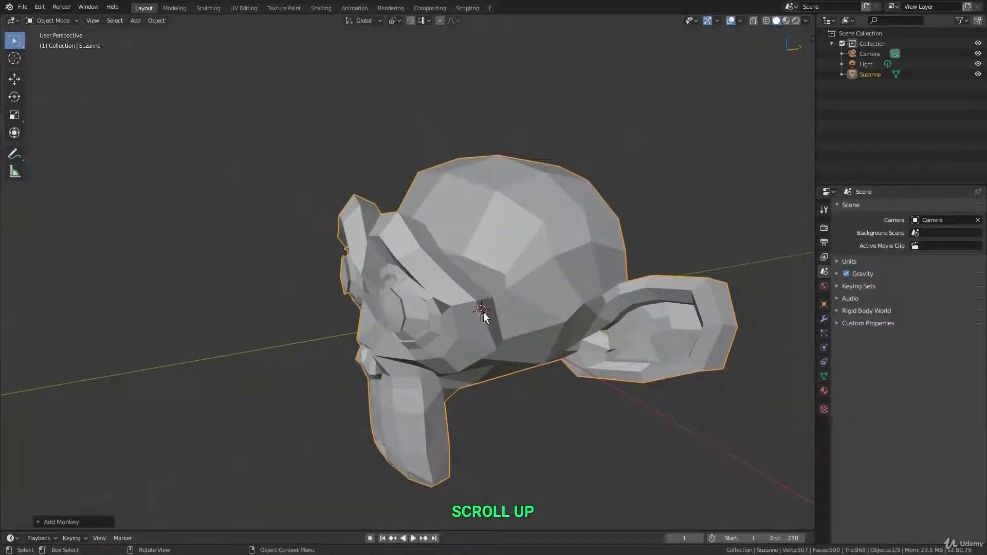
scroll(483, 307, down, 3)
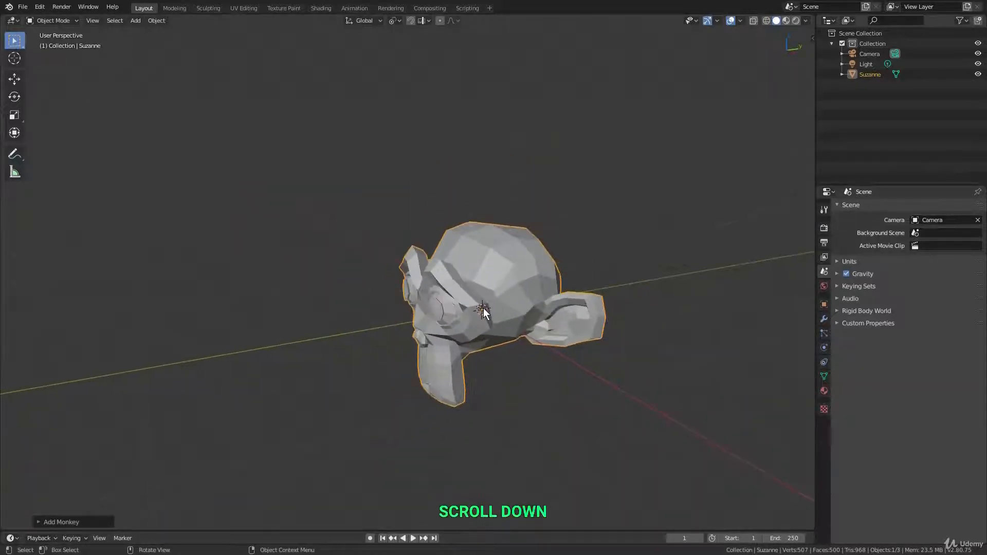
middle_drag(483, 307, 489, 279)
scroll(502, 303, down, 1)
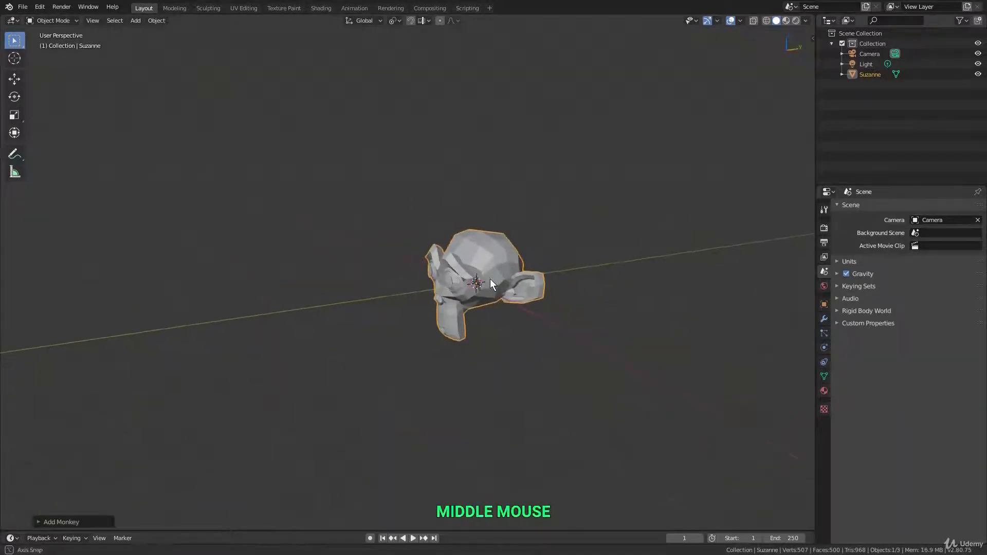
scroll(490, 275, down, 2)
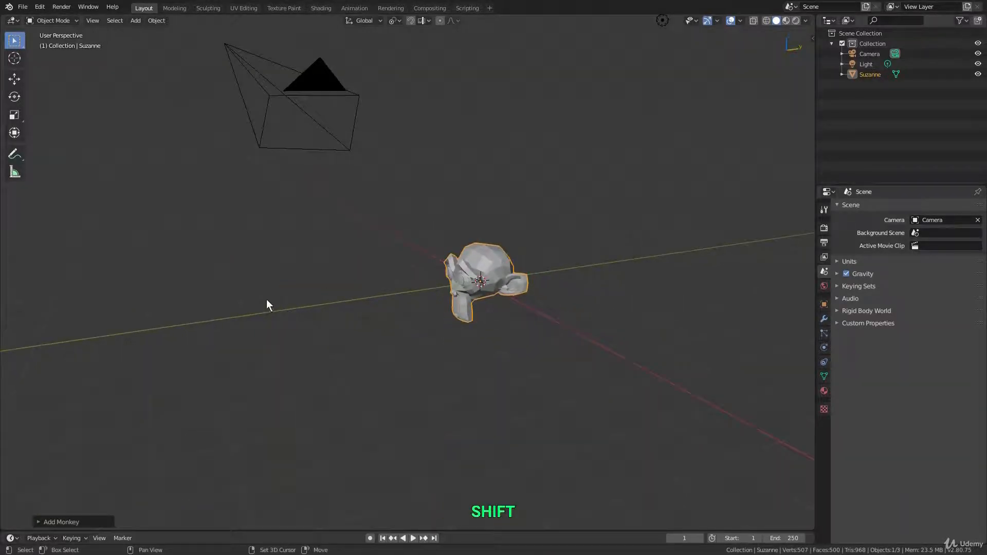
shift+right_drag(266, 300, 588, 413)
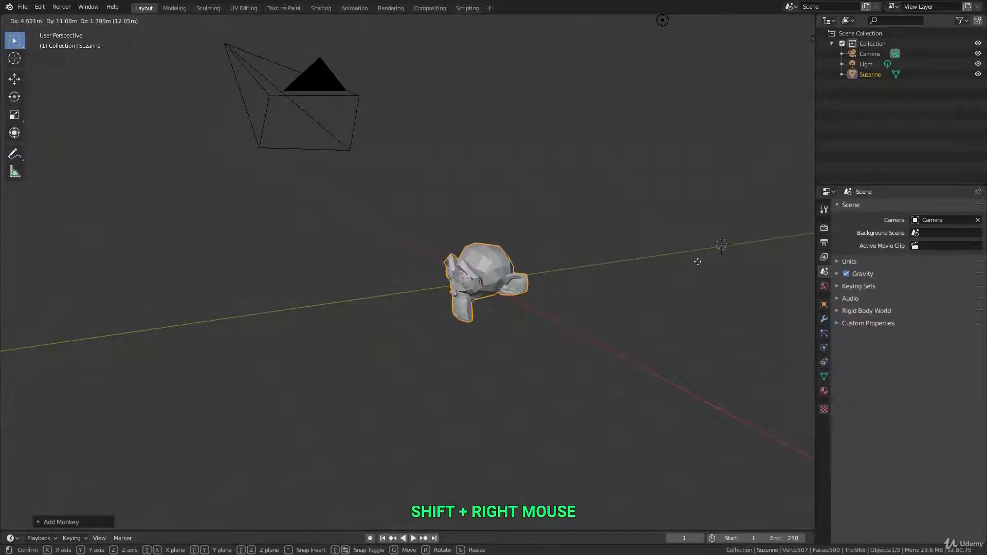
shift+right_drag(697, 262, 245, 292)
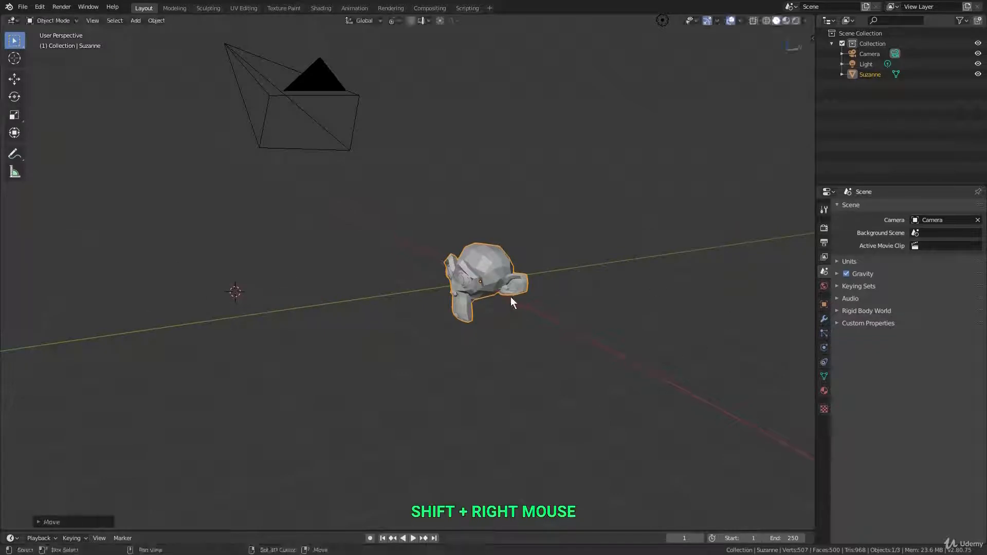
Step: Add a second Monkey mesh at the relocated 3D cursor
key(shift+a)
mouse_move(365, 273)
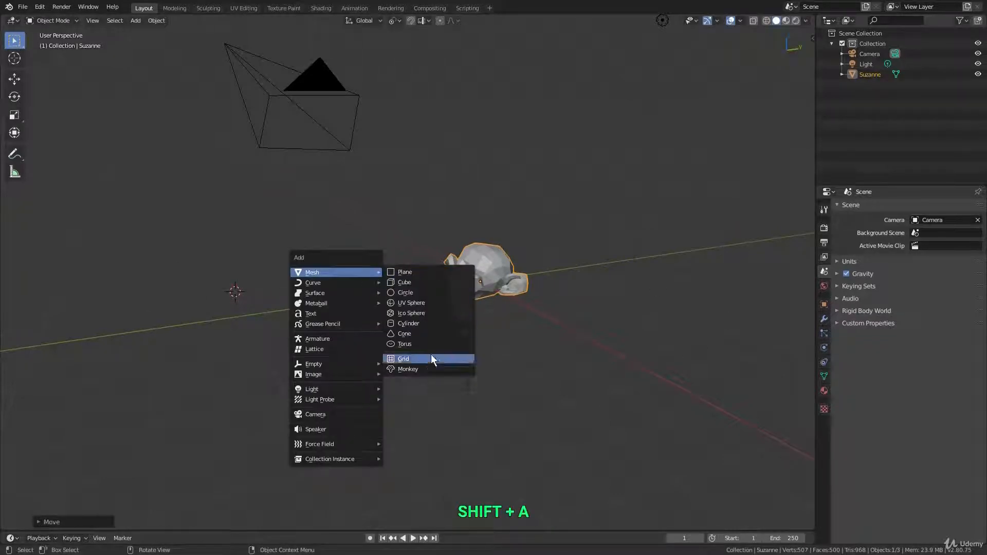
click(426, 370)
Step: Try moving the second monkey head freely and scaling it up uniformly
shift+middle_drag(235, 302, 390, 310)
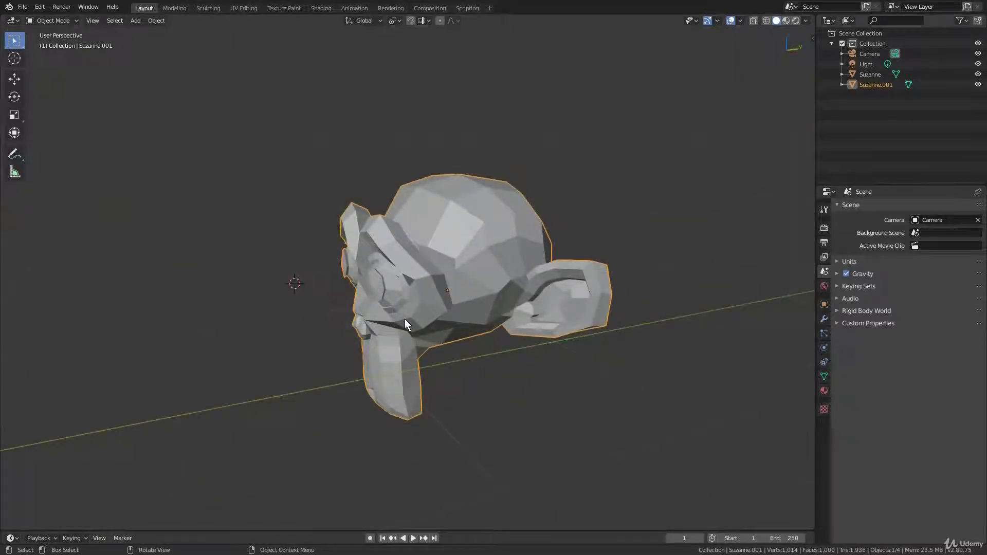
scroll(405, 319, down, 4)
middle_drag(405, 314, 438, 298)
key(g)
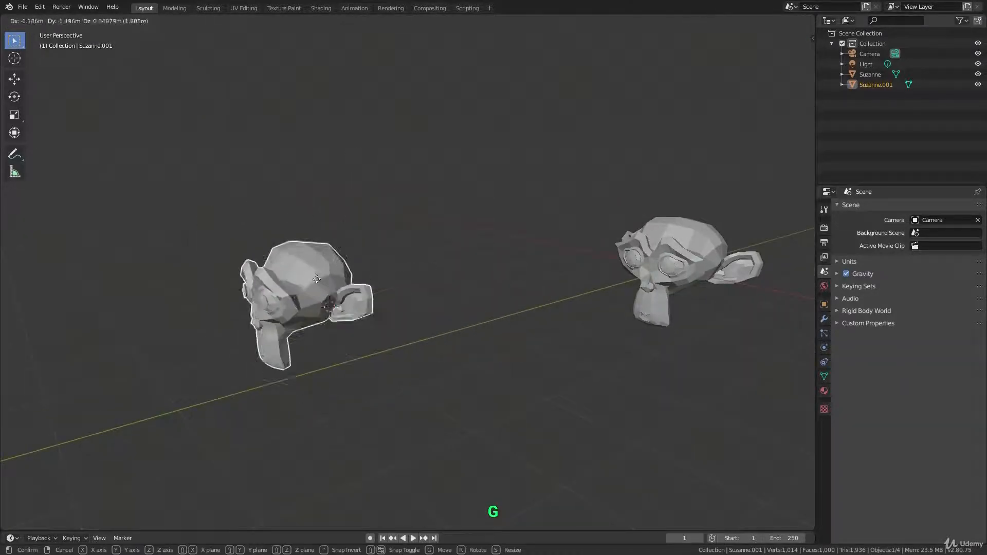
right_click(385, 279)
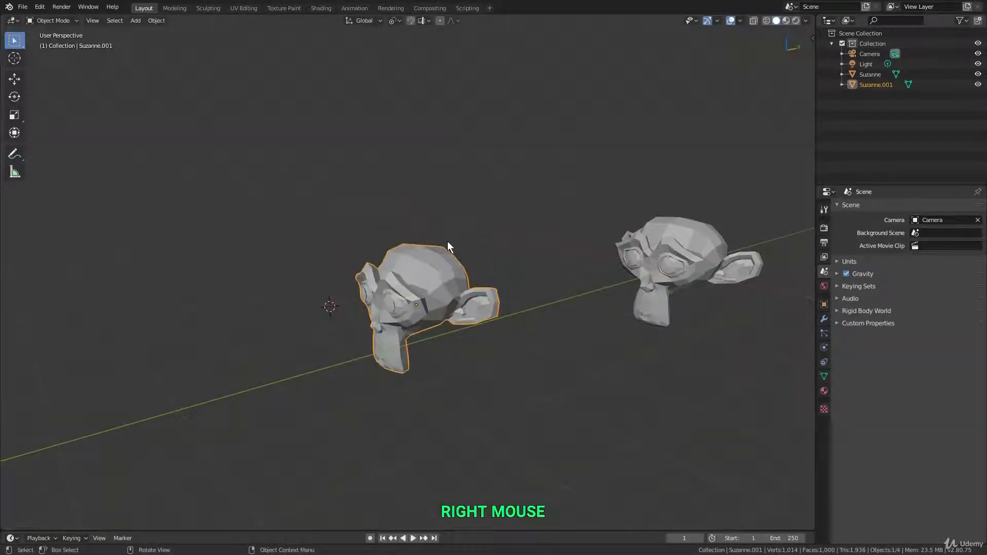
key(s)
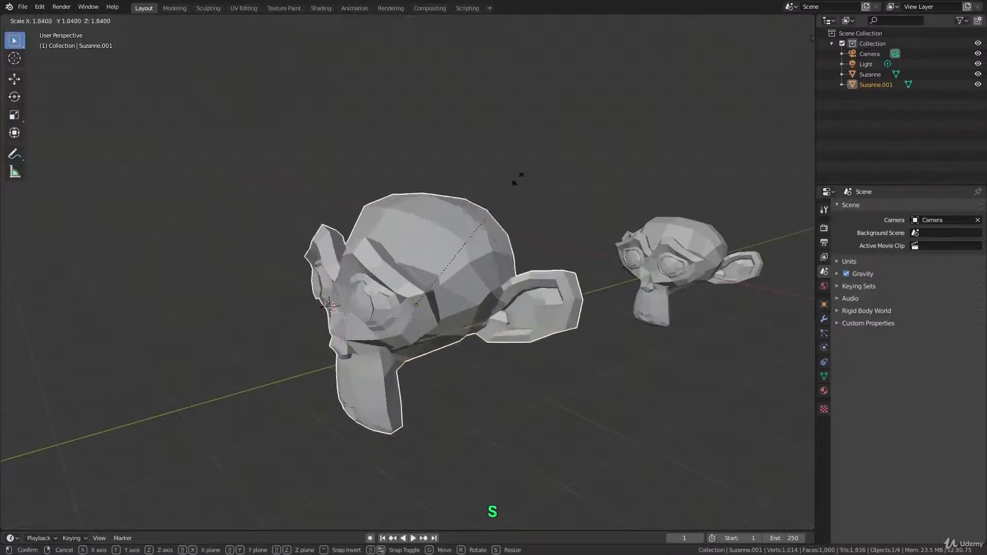
right_click(522, 149)
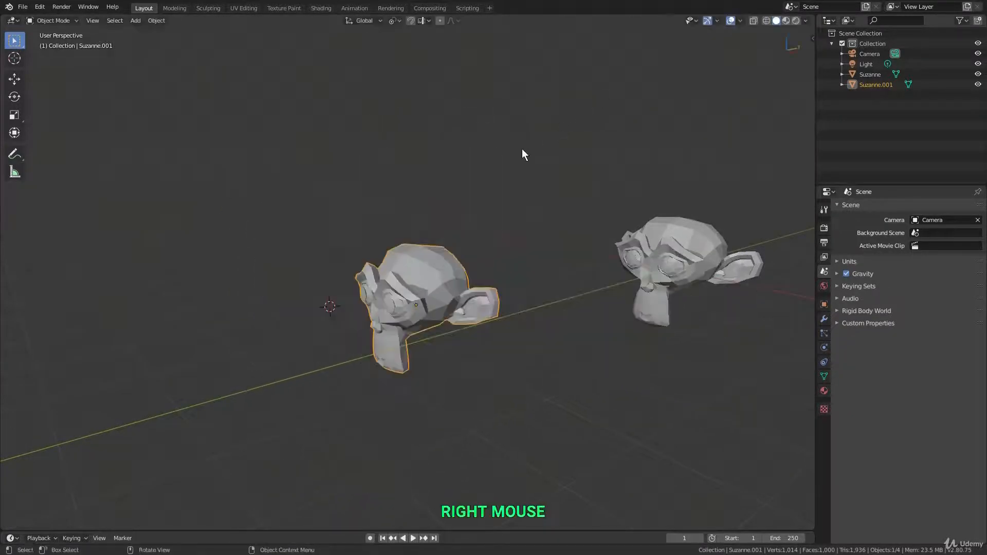
Step: Try rotating the second monkey head about the view axis and with free trackball rotation
key(r)
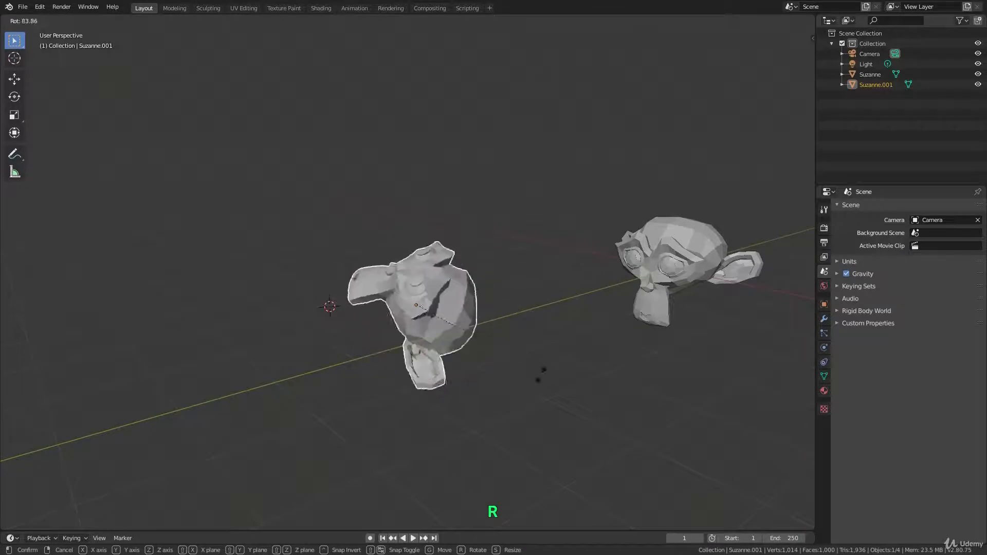
right_click(510, 305)
key(r)
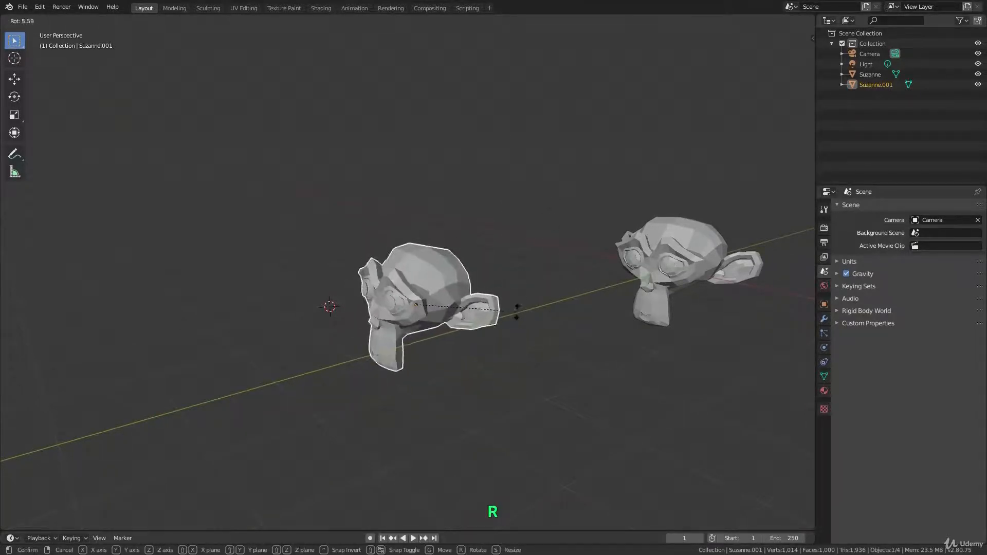
key(r)
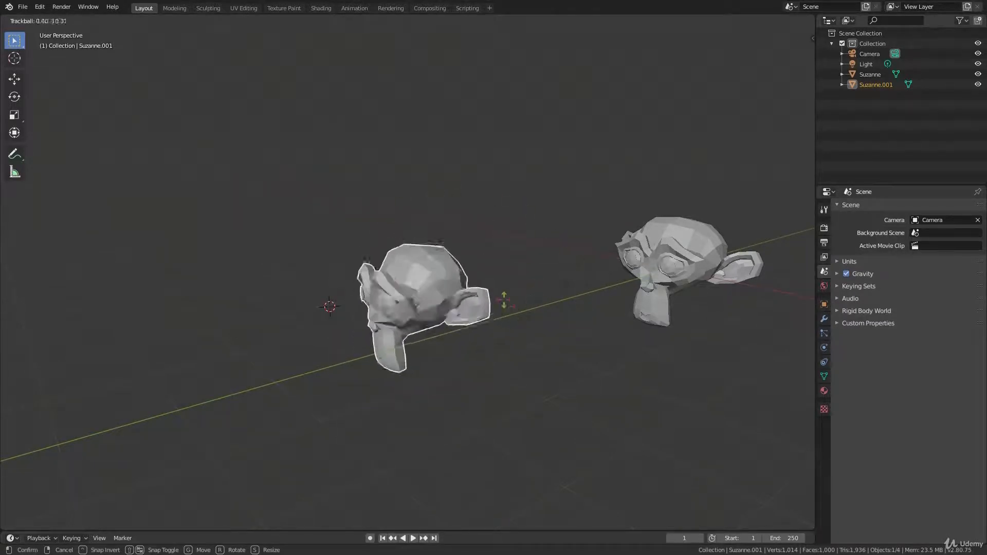
right_click(511, 301)
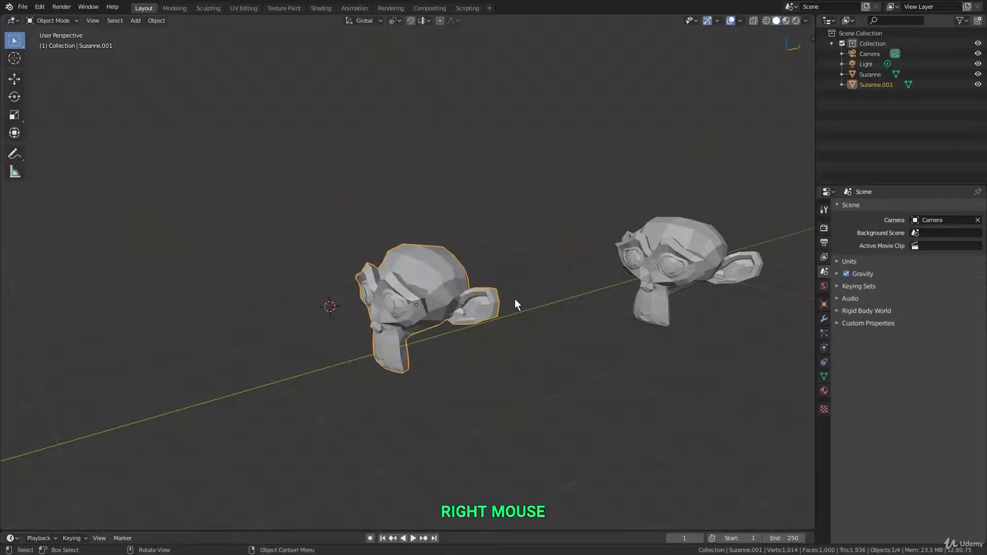
Step: Delete the second monkey head
middle_drag(433, 298, 442, 272)
scroll(492, 308, up, 2)
key(x)
click(430, 301)
Step: Select the remaining monkey head and try moving it along the global X axis
scroll(483, 273, up, 3)
click(474, 255)
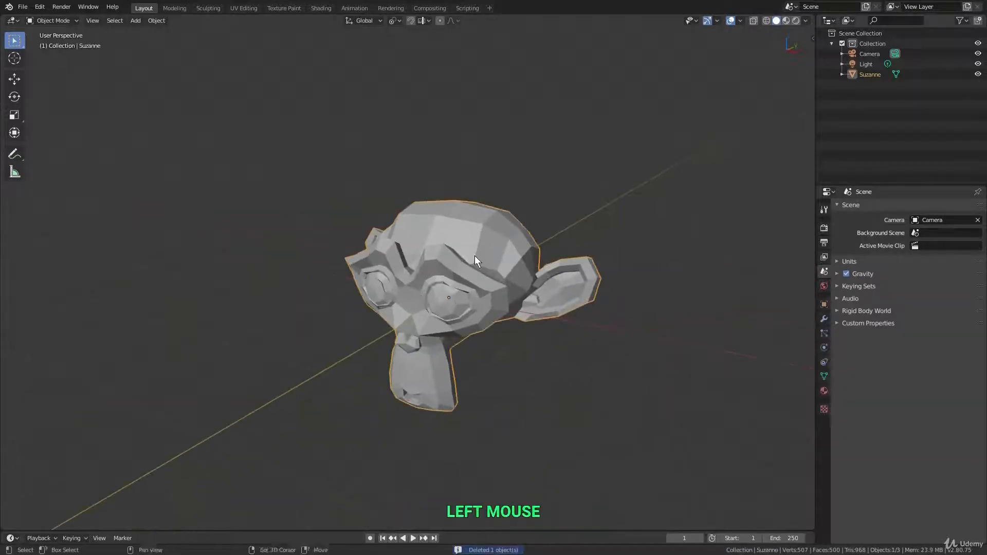
scroll(466, 241, down, 2)
shift+middle_drag(467, 241, 479, 276)
key(g)
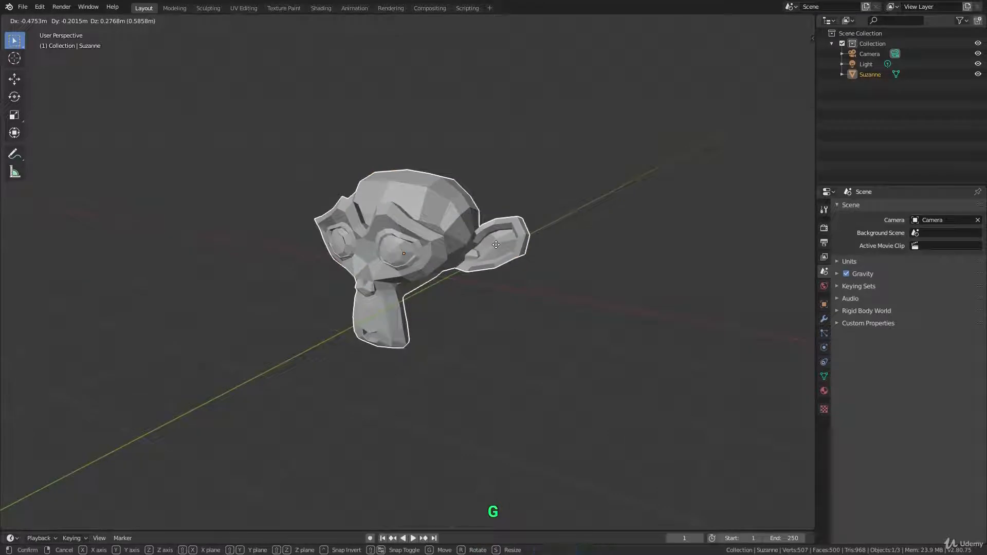
key(x)
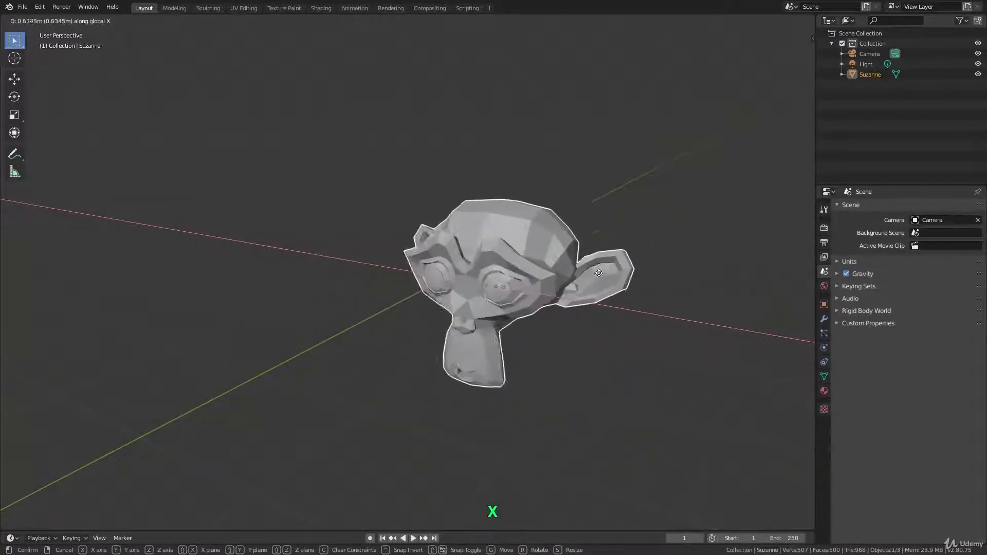
right_click(599, 273)
Step: Try moving the monkey head along the global Y axis, switching the constraint to the Z axis
key(g)
key(y)
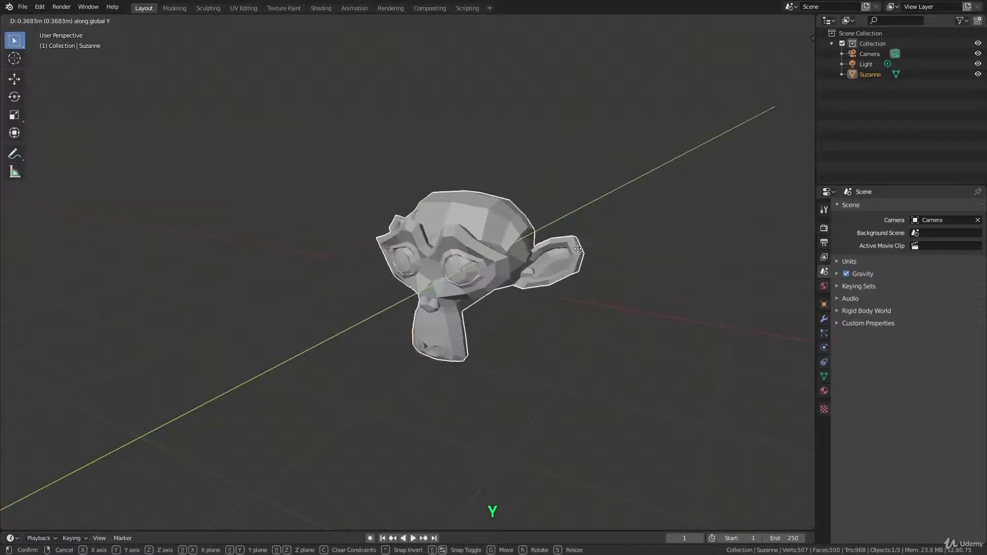
key(z)
right_click(578, 215)
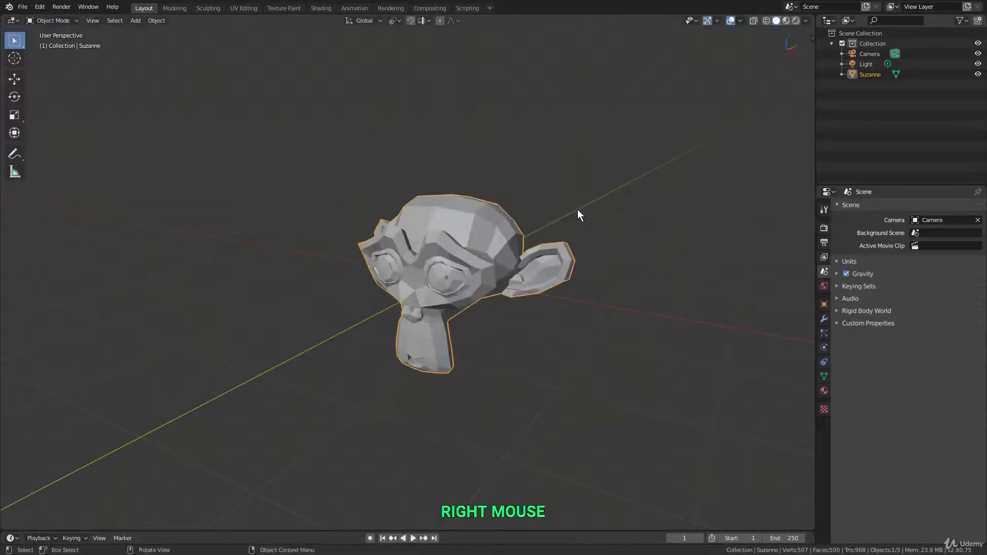
Step: Try scaling the monkey head along the global X axis only
scroll(578, 213, down, 3)
shift+middle_drag(463, 195, 501, 256)
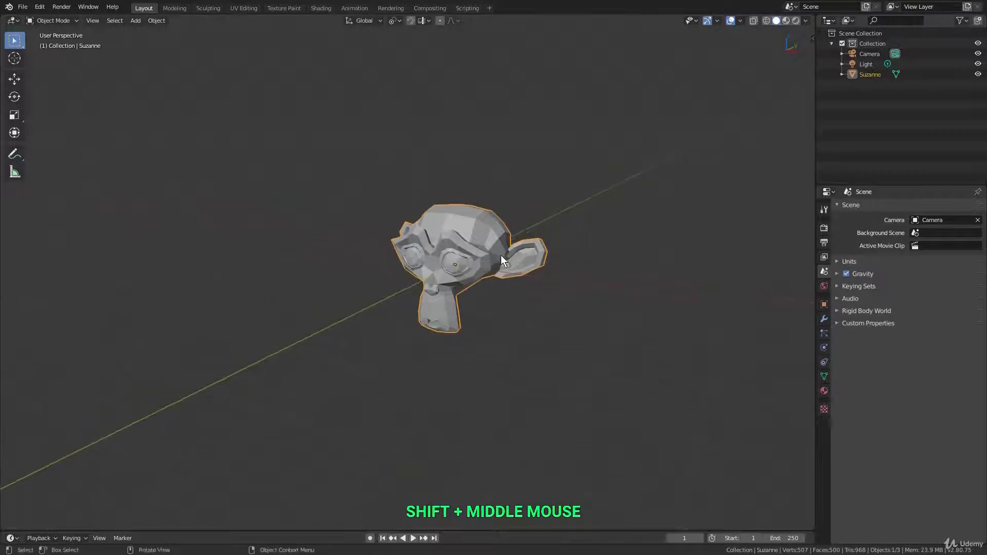
key(s)
key(x)
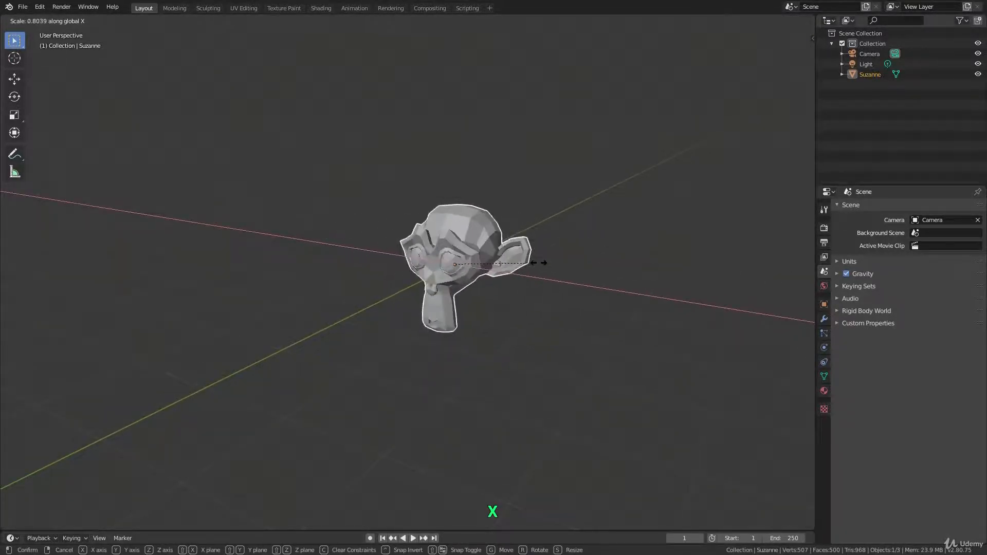
right_click(617, 267)
Step: Try rotating the monkey head around the global Z axis
key(r)
key(z)
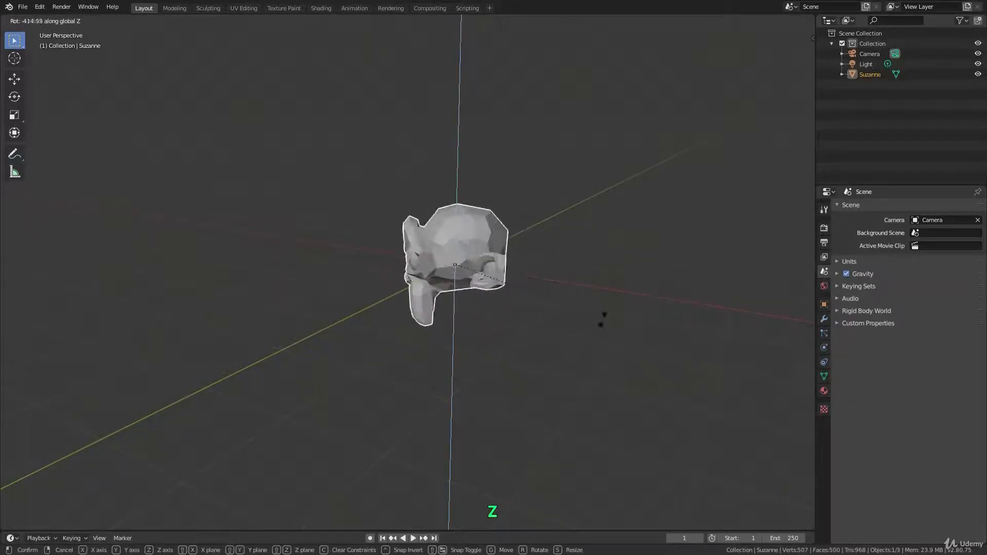
right_click(548, 282)
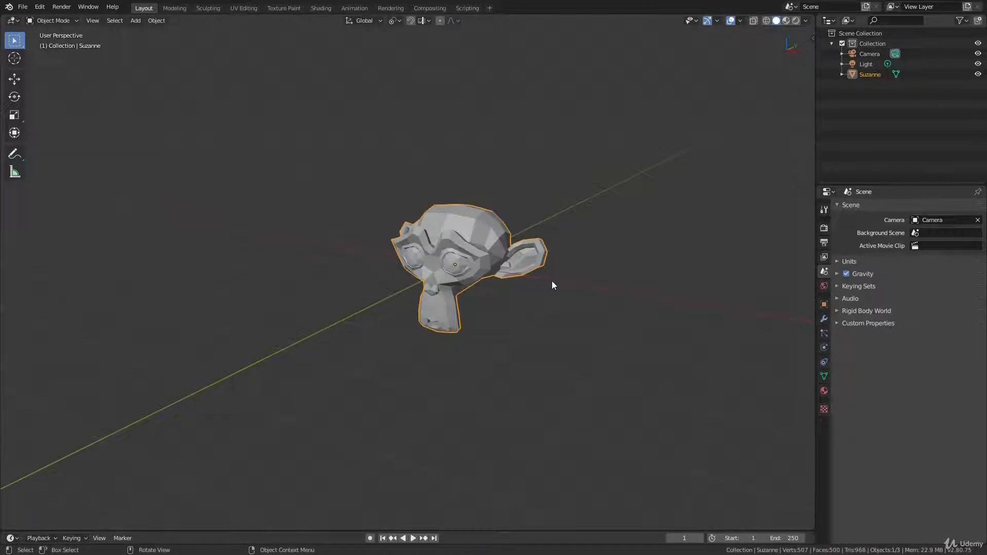
Step: Try moving the monkey head with the automatic axis constraint, locking the movement to the global X axis
key(g)
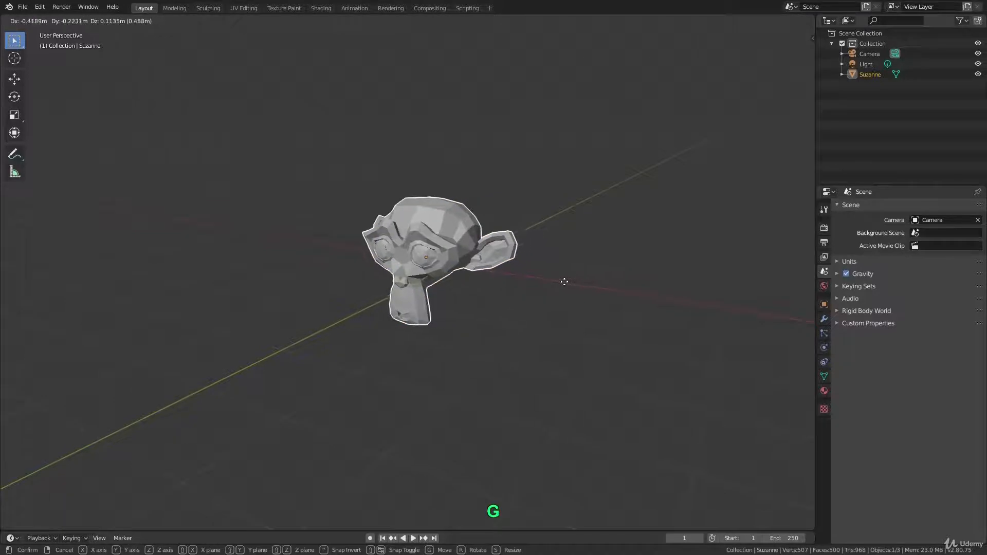
middle_click(505, 280)
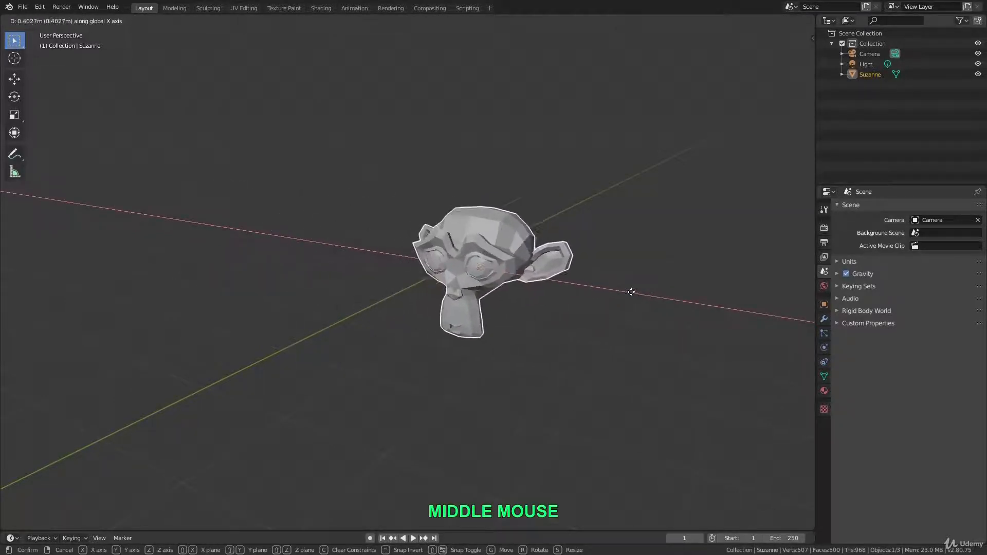
right_click(661, 293)
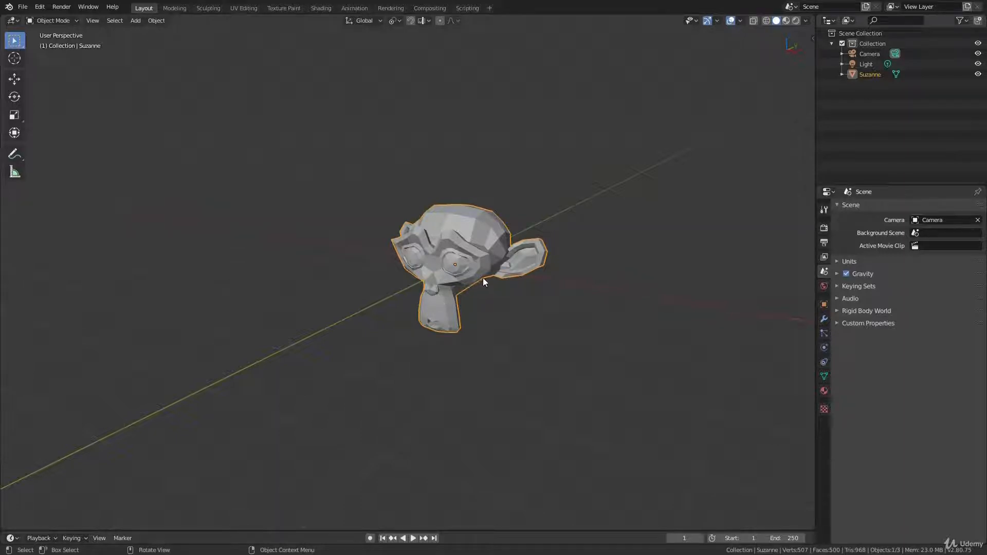
Step: Try scaling the monkey head on the X and Y axes only, excluding the global Z axis
key(s)
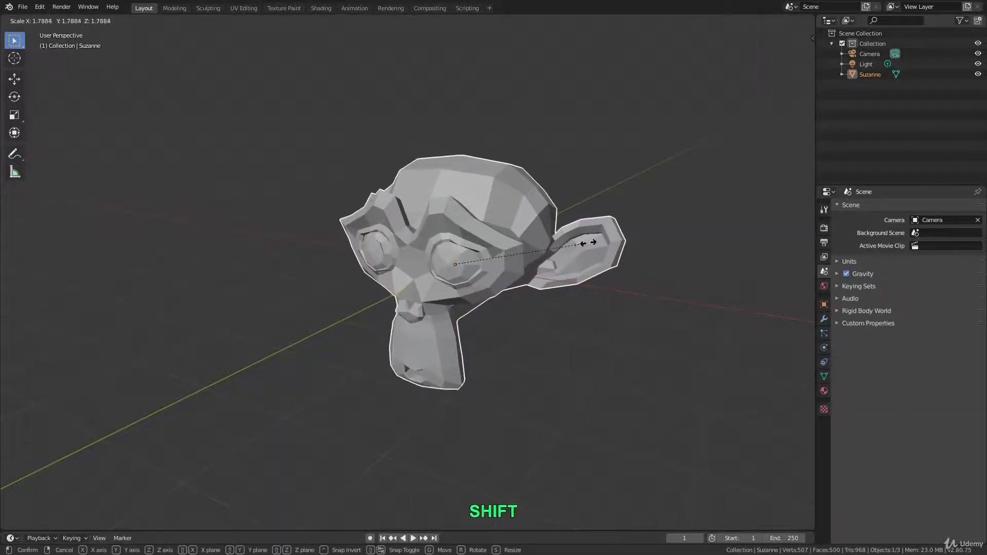
key(shift+z)
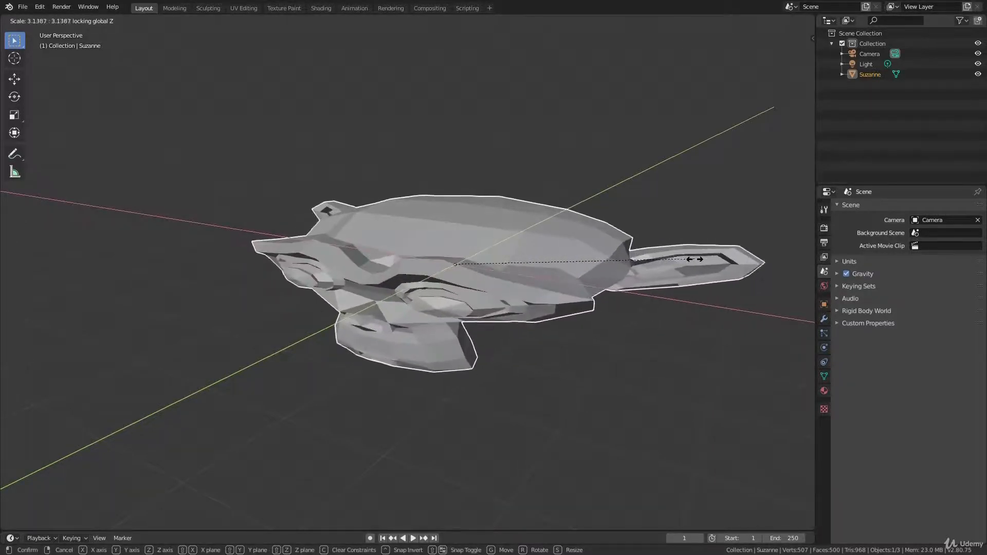
right_click(536, 279)
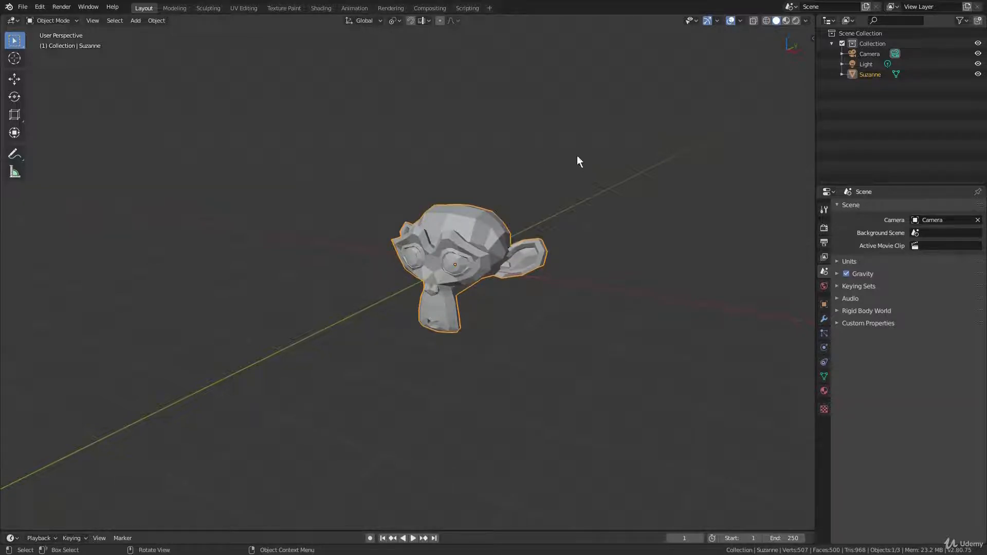
Step: Rotate the monkey head by -90° around the global Z axis and undo the rotation
key(r)
key(z)
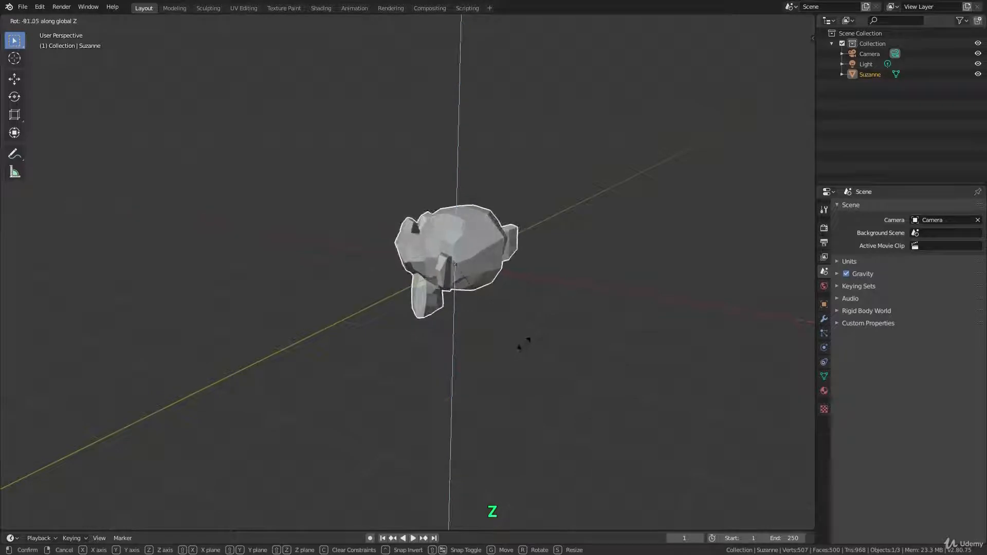
key(ctrl)
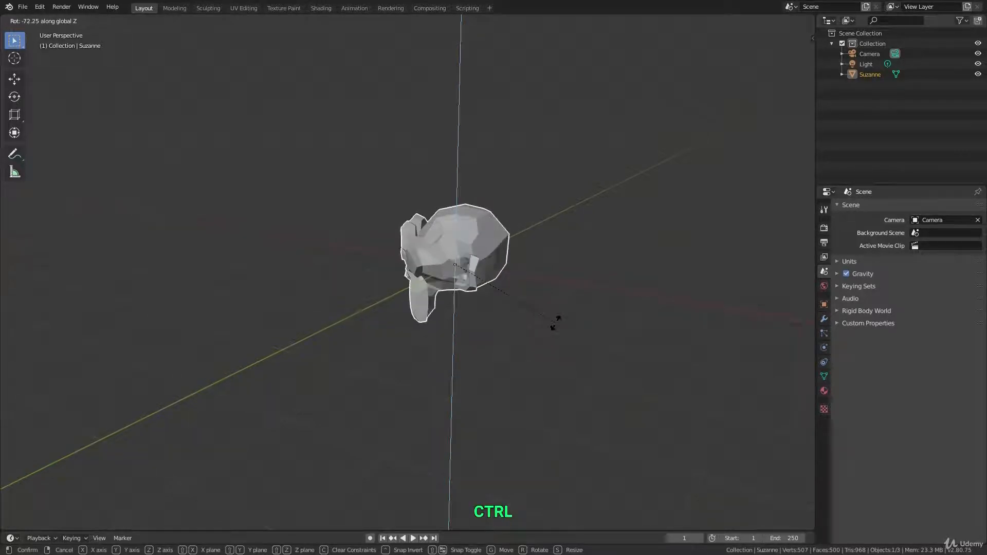
text(-90)
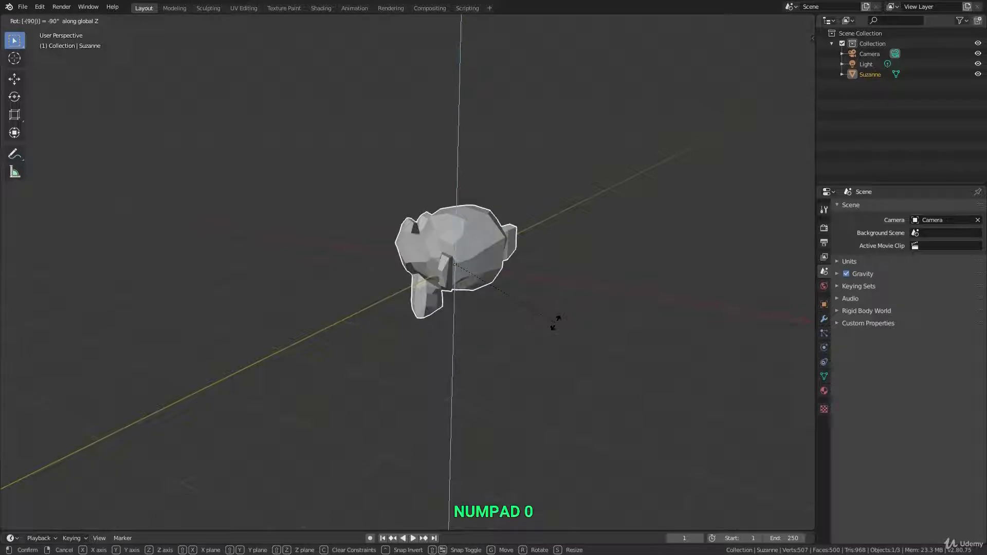
key(Return)
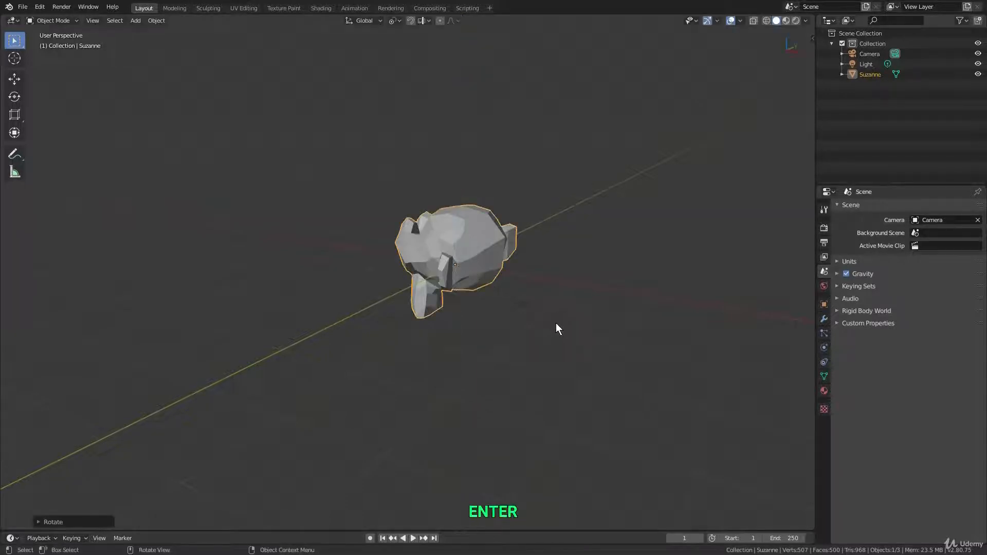
middle_drag(557, 323, 430, 254)
key(ctrl+z)
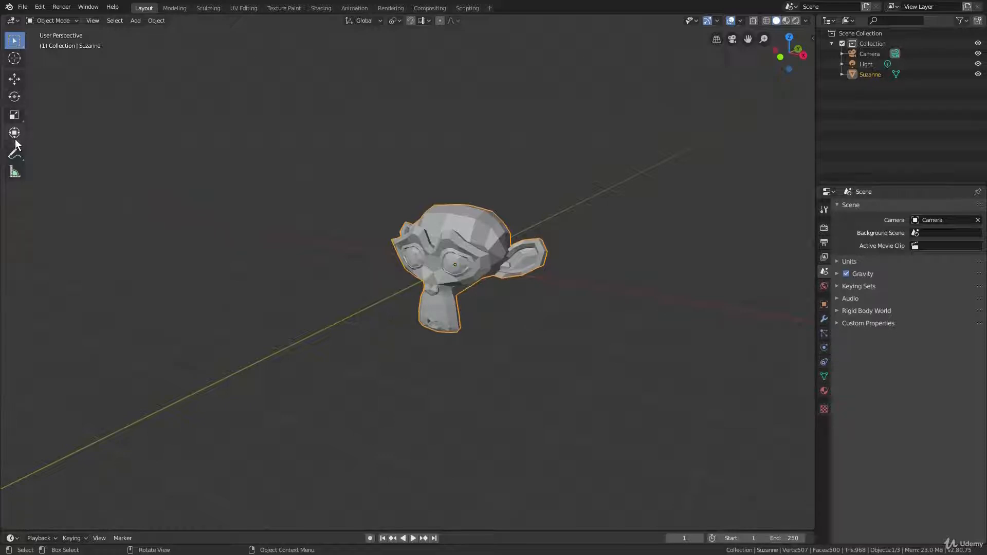
Step: Try moving the monkey head with the Move tool, first freely and with its gizmo along the Z and X axes
click(19, 77)
mouse_move(324, 190)
mouse_down()
mouse_move(201, 233)
mouse_move(392, 221)
mouse_move(328, 209)
mouse_up()
key(Escape)
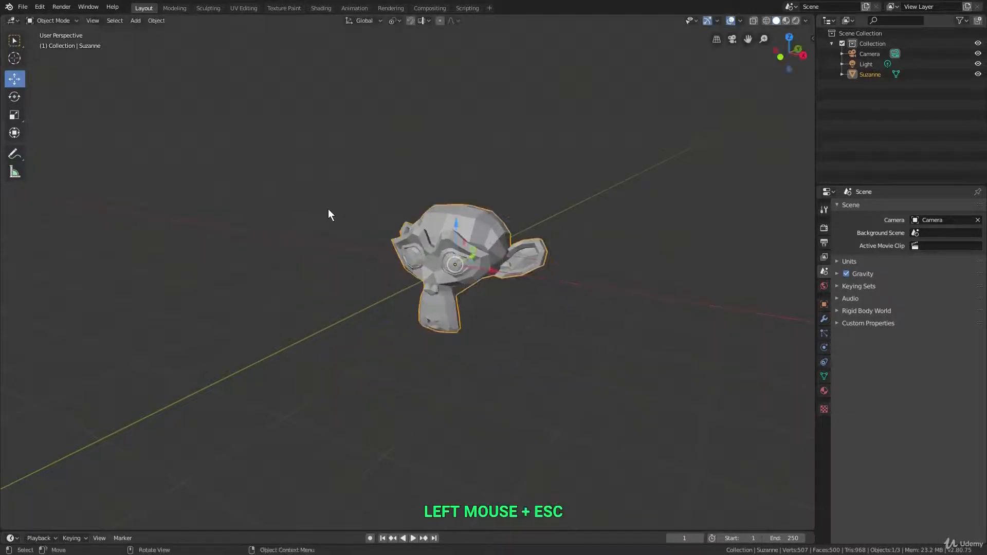
scroll(479, 232, up, 2)
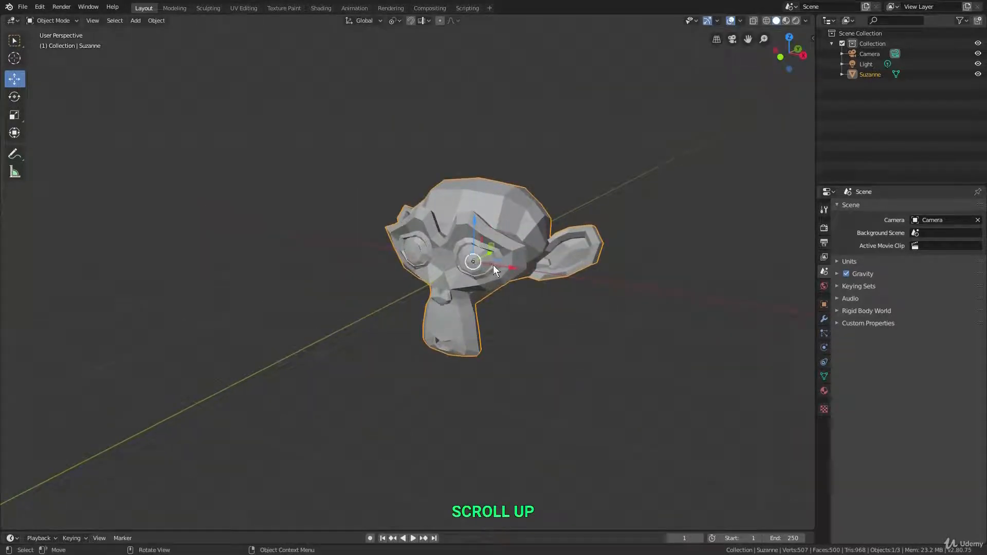
shift+middle_drag(473, 220, 458, 233)
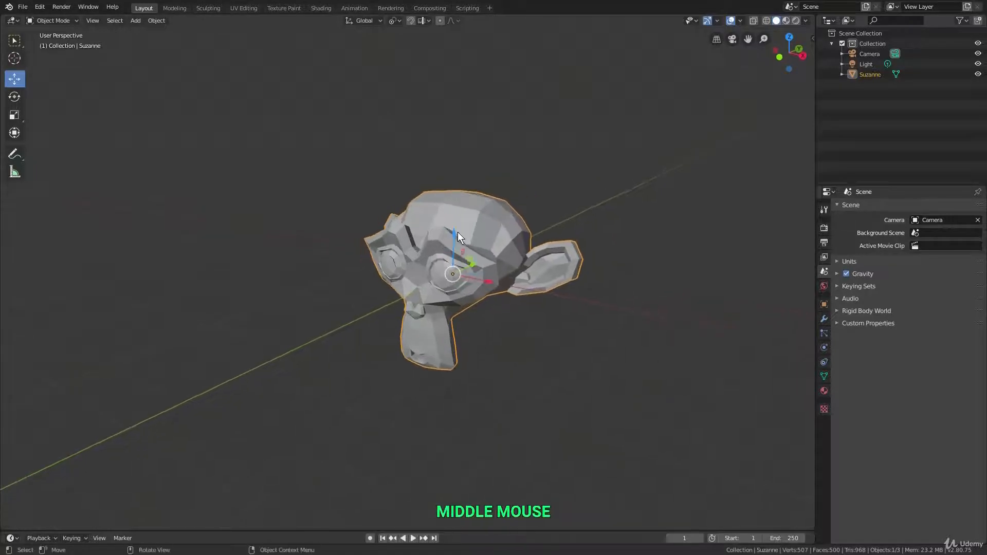
mouse_move(454, 233)
mouse_down()
mouse_move(448, 62)
mouse_move(440, 243)
mouse_up()
key(Escape)
drag(485, 278, 656, 313)
key(Escape)
Step: Activate the Rotate tool and the Scale tool in turn to show their gizmos on the monkey head
scroll(604, 288, down, 1)
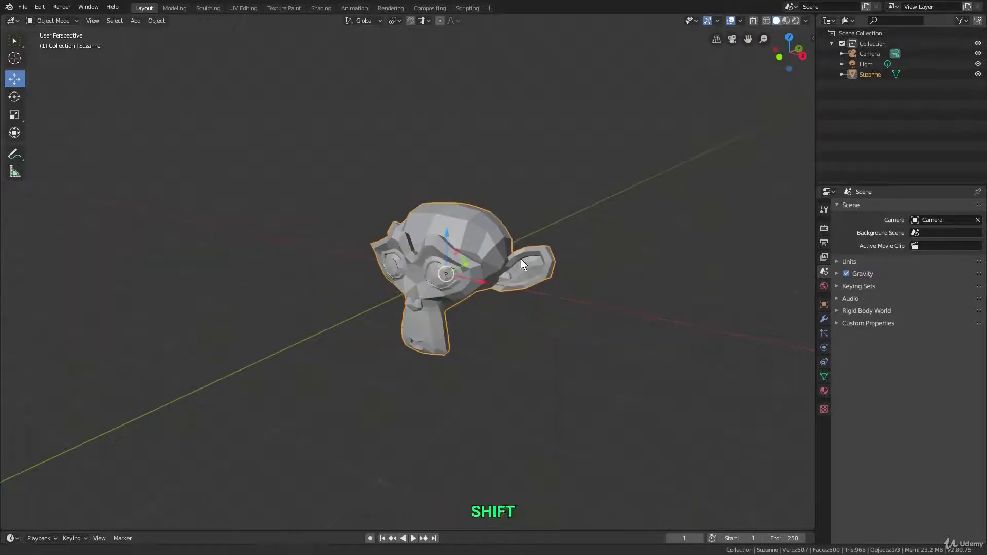
scroll(520, 258, down, 1)
shift+middle_drag(520, 258, 554, 251)
shift+middle_drag(291, 165, 285, 169)
click(15, 98)
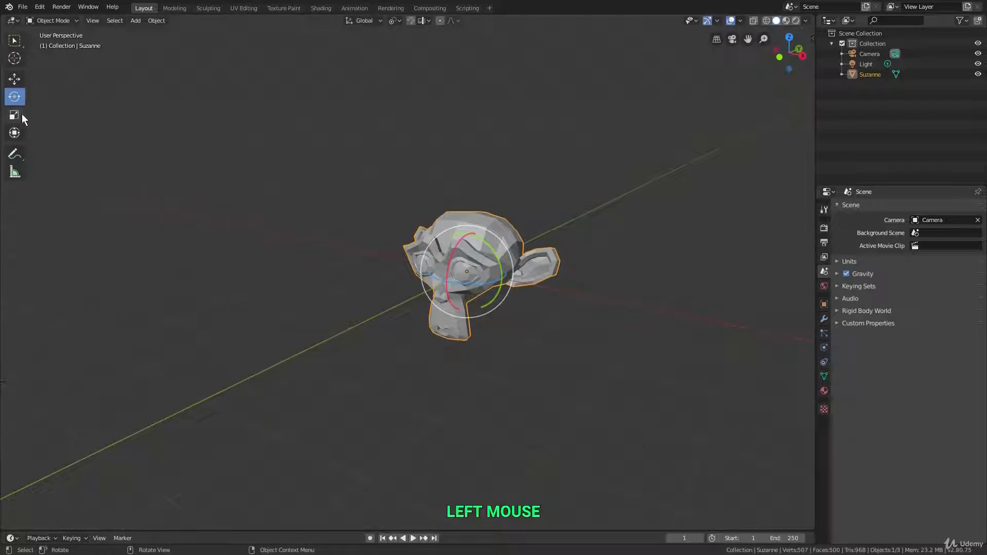
click(19, 114)
scroll(509, 271, up, 1)
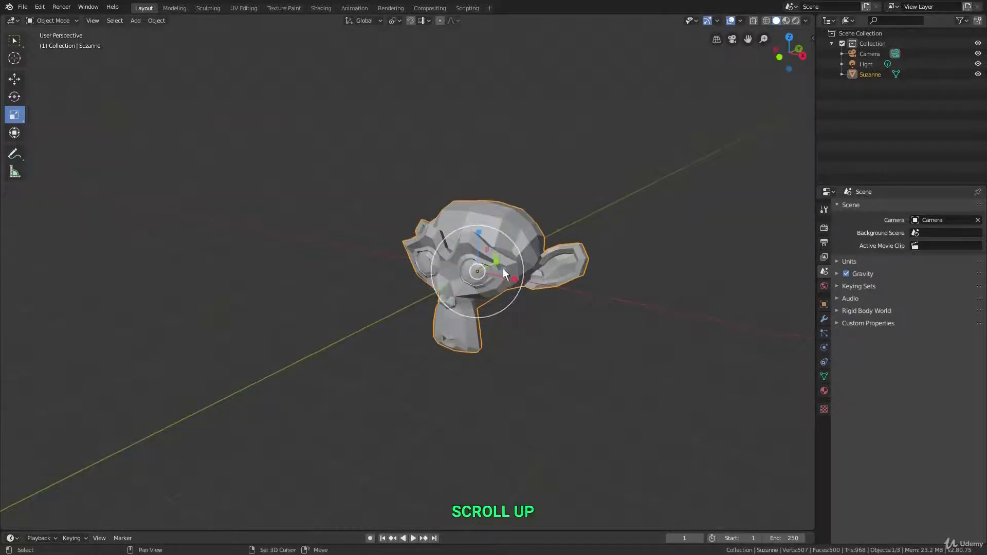
shift+middle_drag(503, 269, 455, 278)
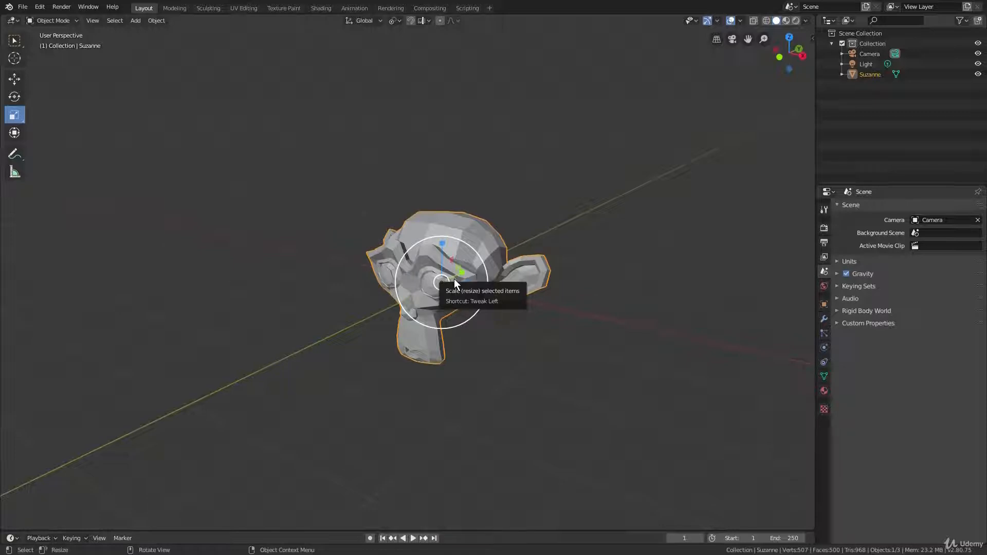
Step: Try resizing the monkey head with the Scale Cage tool from several different cage handles
click(14, 117)
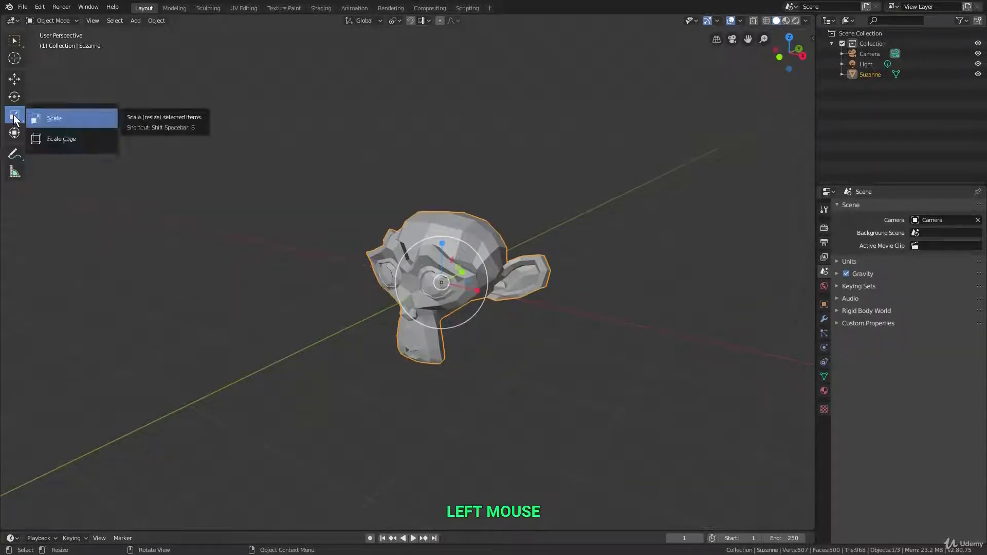
click(74, 137)
scroll(445, 252, up, 2)
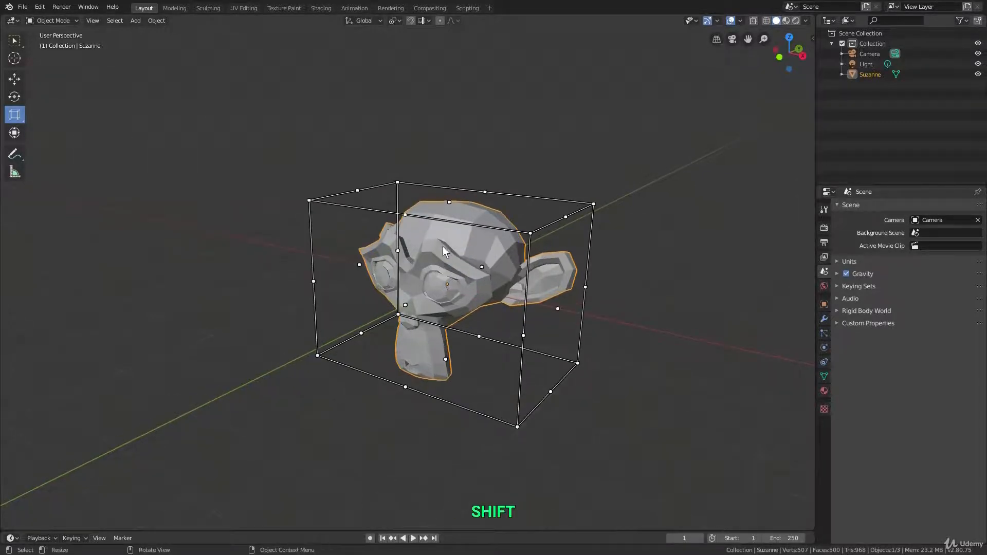
middle_drag(445, 252, 520, 161)
drag(520, 160, 461, 212)
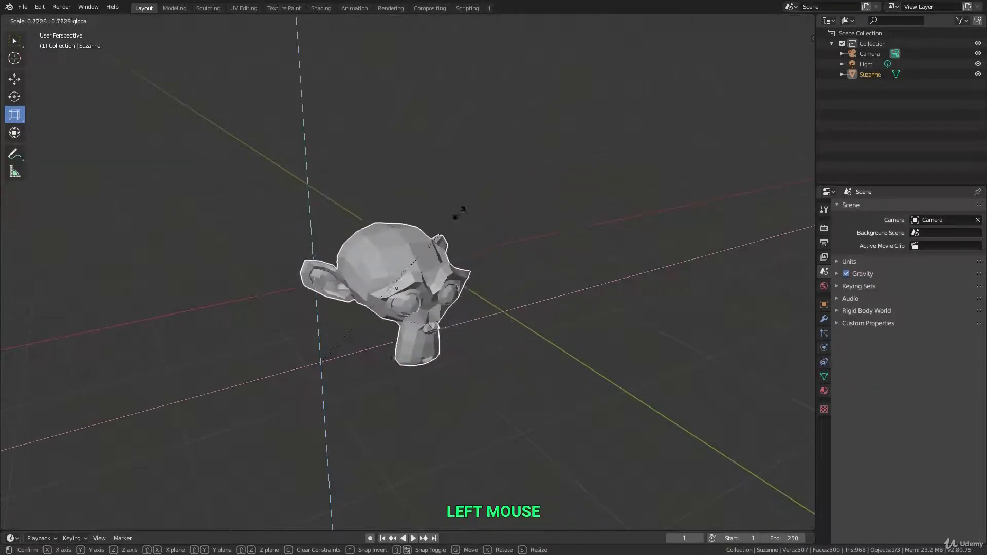
key(Escape)
drag(556, 337, 768, 356)
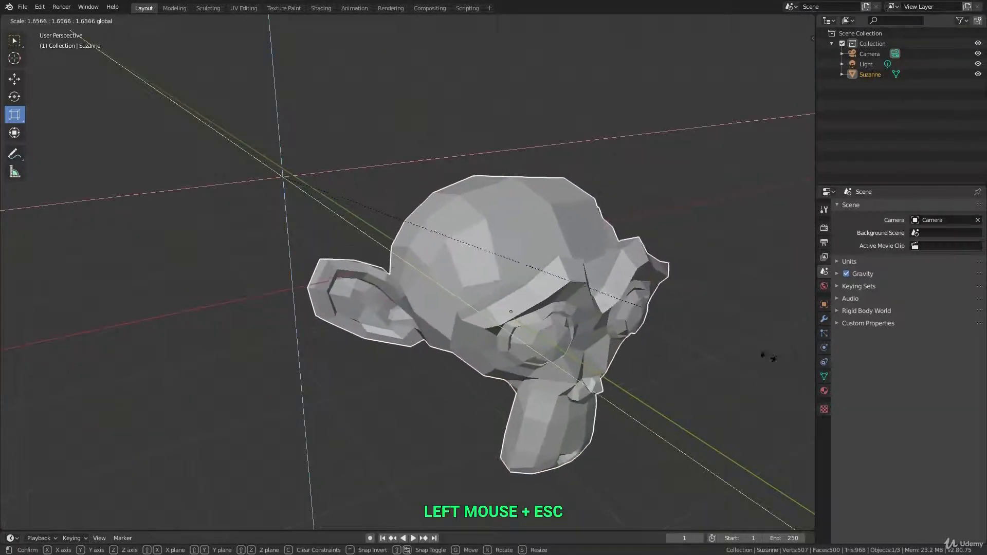
key(Escape)
drag(314, 280, 147, 297)
key(Escape)
shift+middle_drag(438, 275, 465, 280)
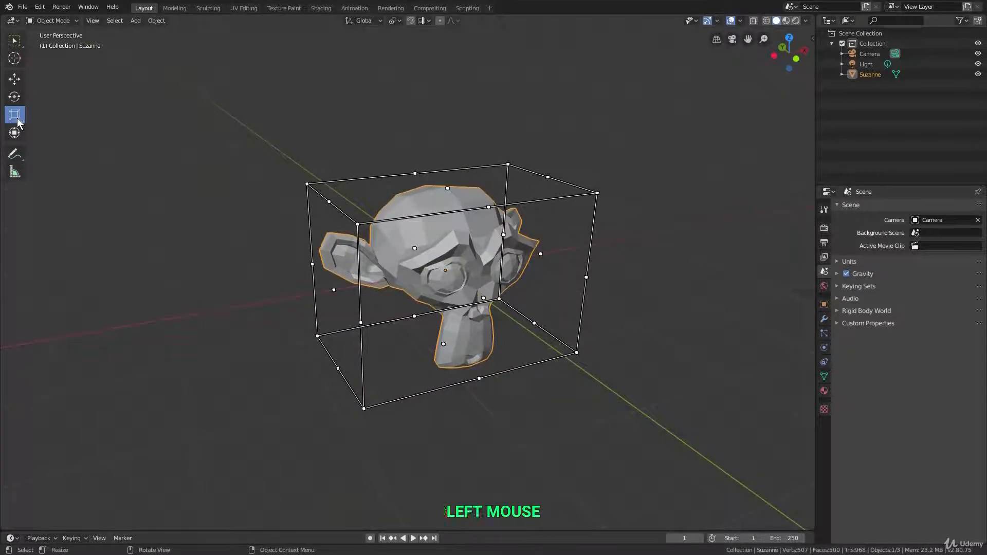
Step: Restore the regular Scale tool in place of Scale Cage and return to the Select Box tool
drag(21, 118, 42, 119)
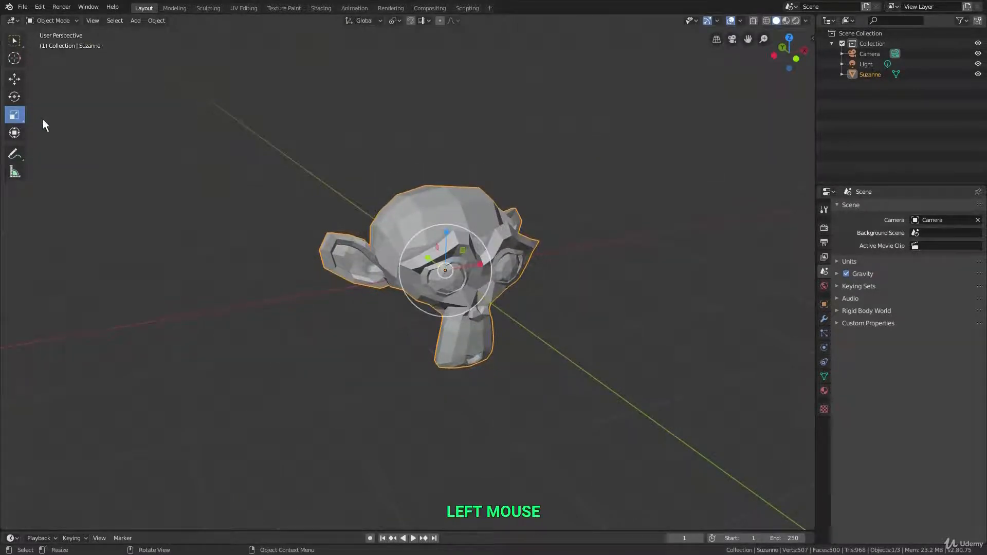
click(18, 43)
middle_drag(406, 252, 462, 271)
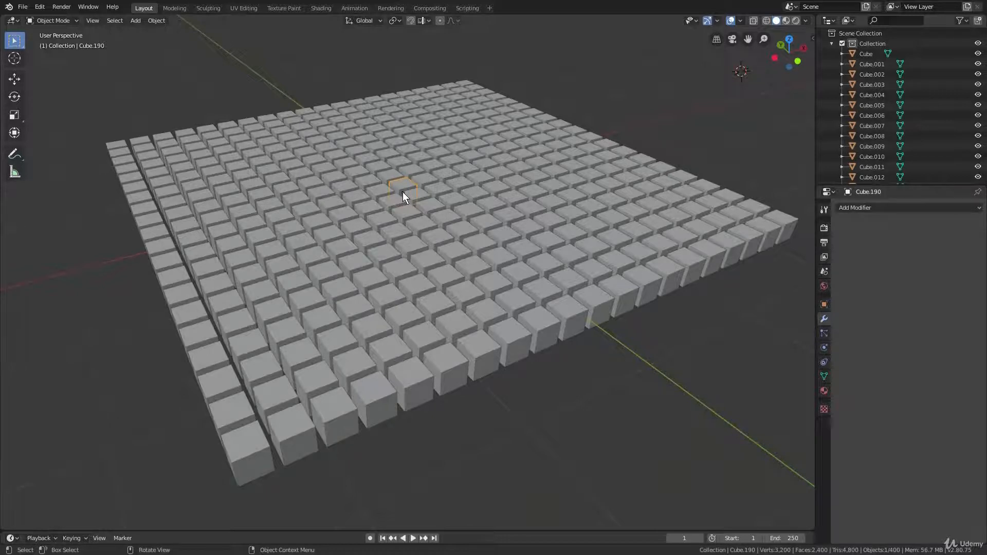
Step: Toggle proportional editing on and off for the grid of cubes, leaving it enabled
click(440, 21)
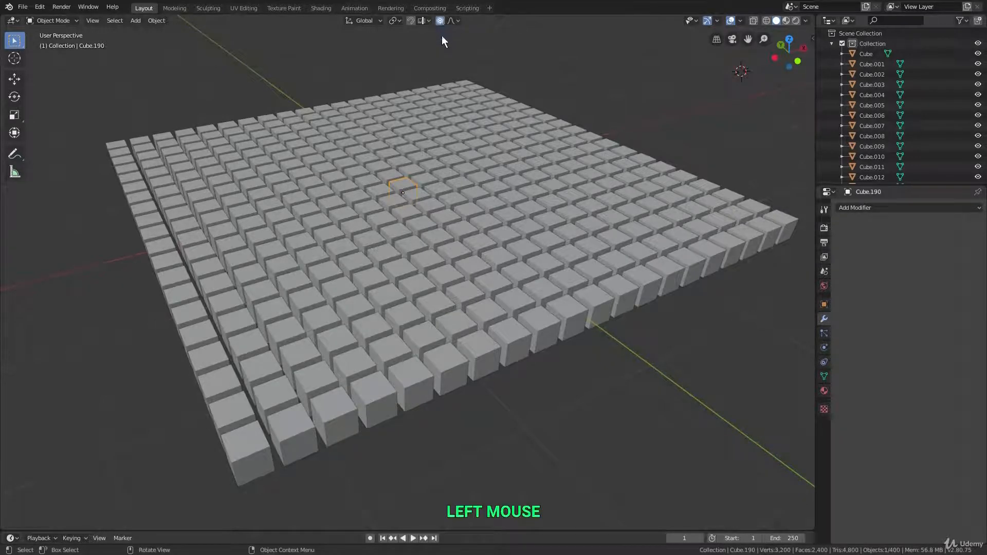
key(o)
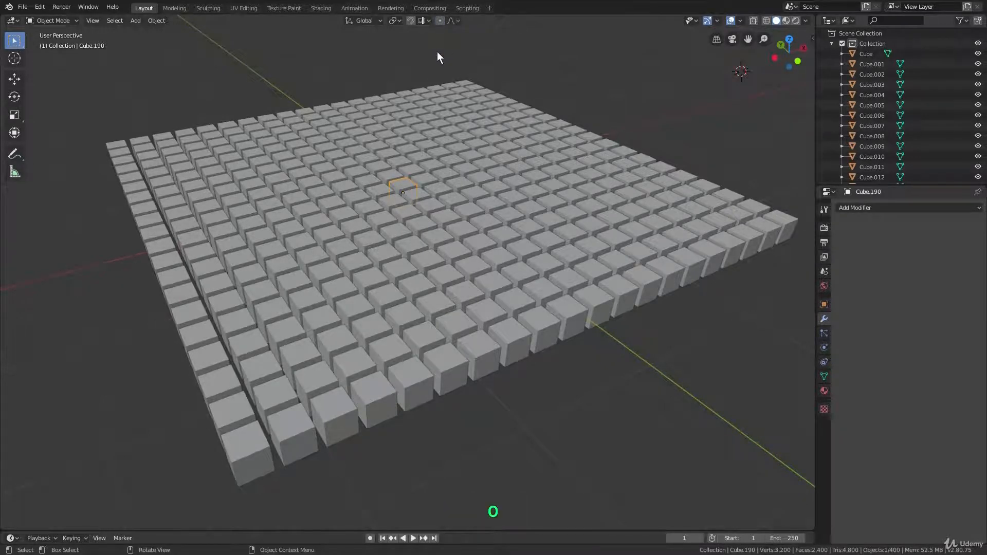
middle_drag(426, 177, 443, 167)
scroll(418, 210, up, 3)
shift+middle_drag(417, 211, 415, 210)
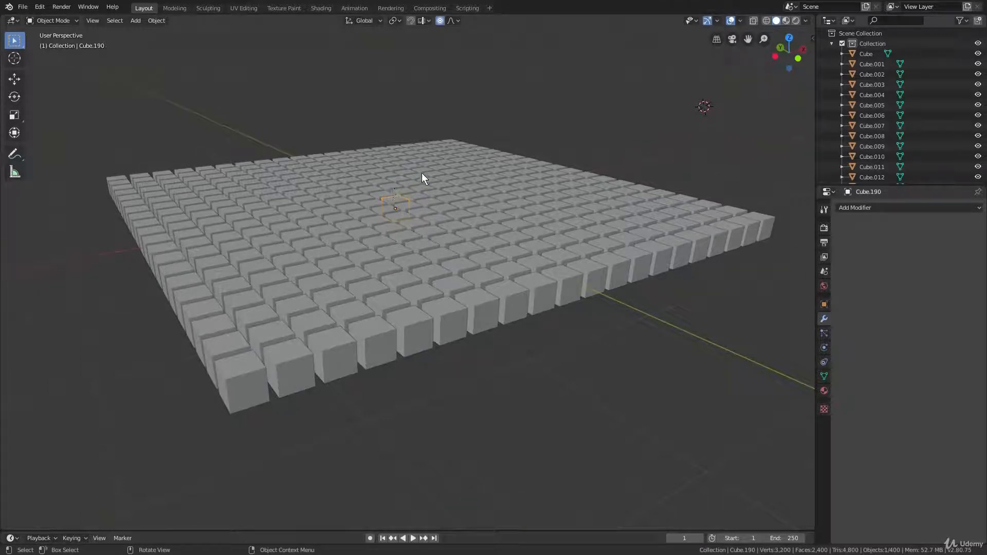
Step: Try raising the selected cube along global Z with smooth proportional falloff, adjusting the proportional size to about 21.11
key(g)
key(z)
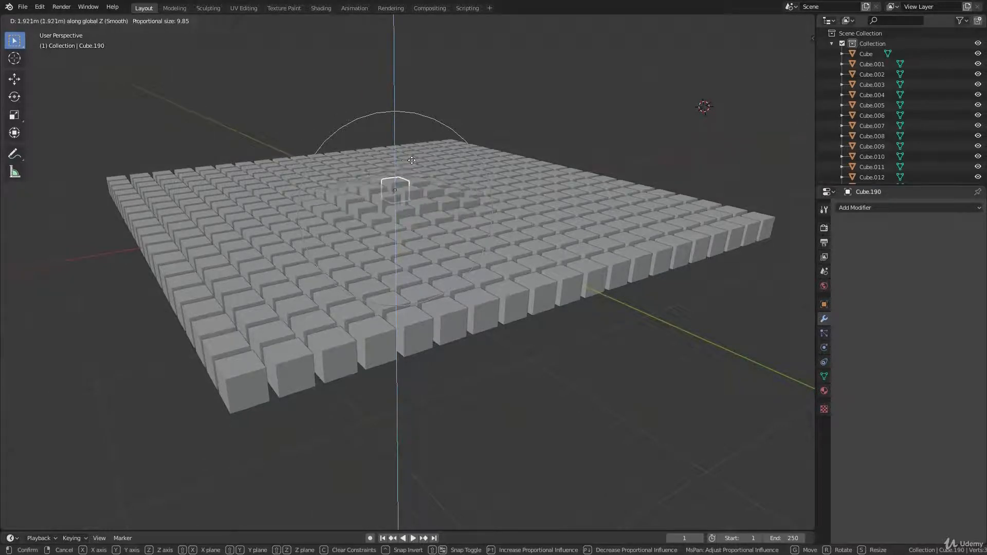
scroll(414, 170, down, 2)
scroll(415, 177, down, 8)
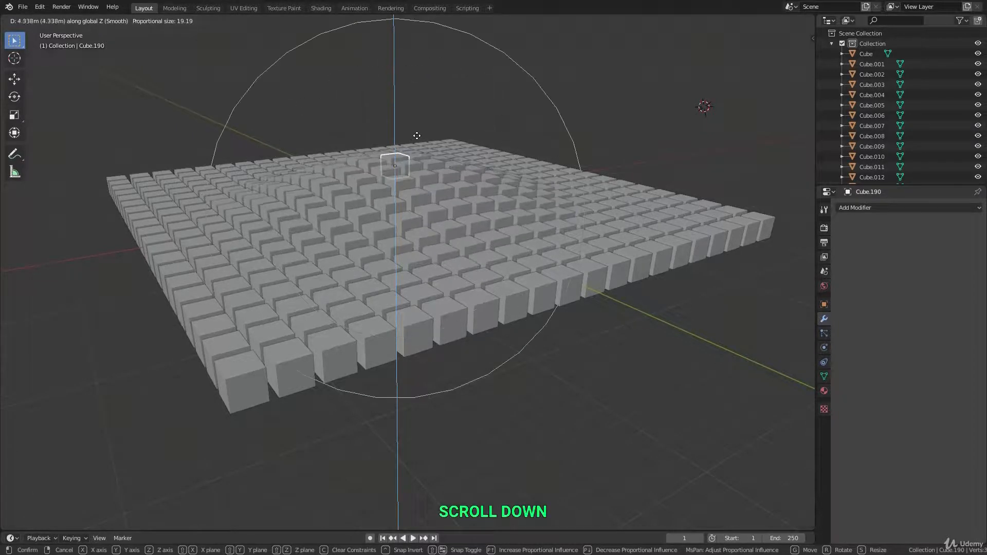
scroll(418, 119, down, 3)
scroll(421, 126, up, 9)
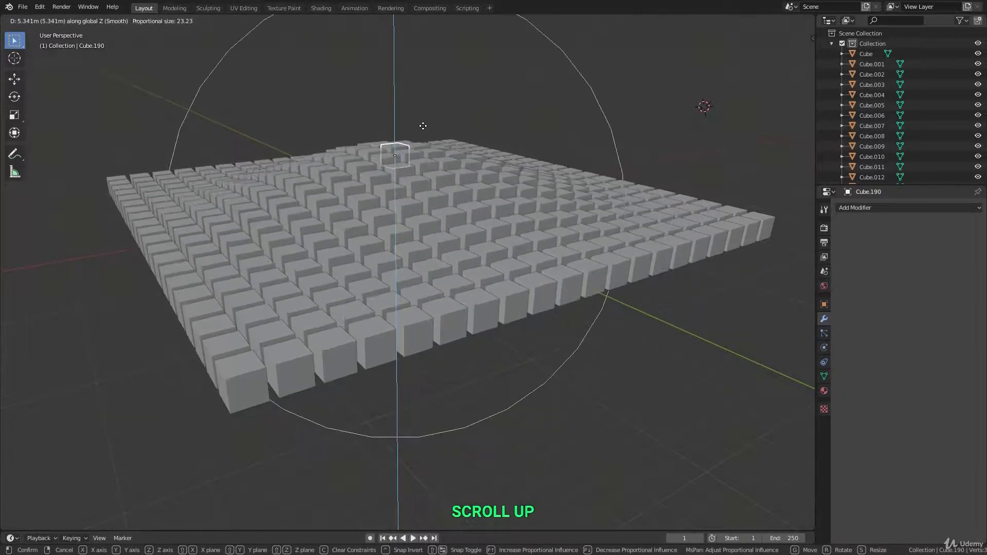
scroll(422, 149, down, 4)
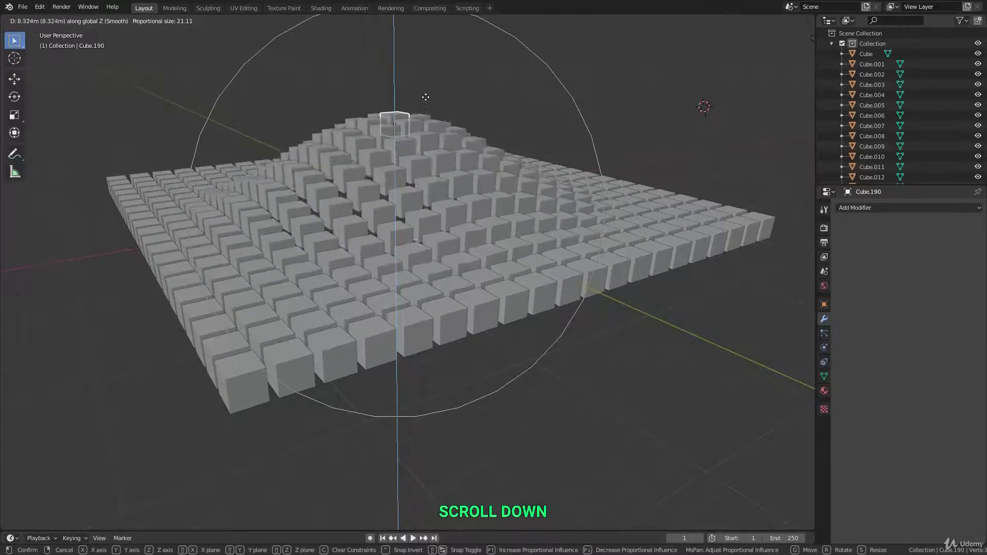
right_click(411, 178)
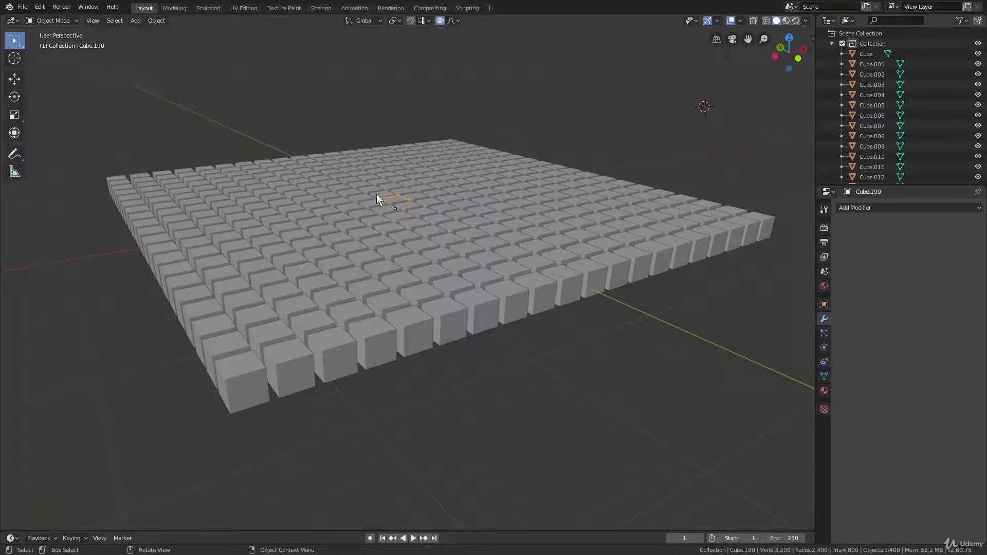
Step: Try raising the selected cube about 9.5 m along the global Z axis with proportional editing
key(g)
key(z)
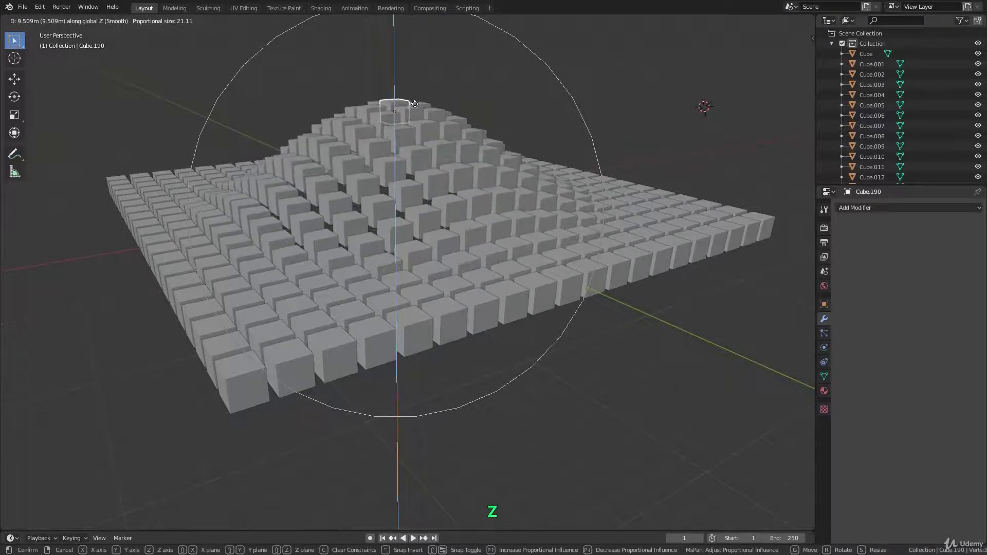
right_click(411, 114)
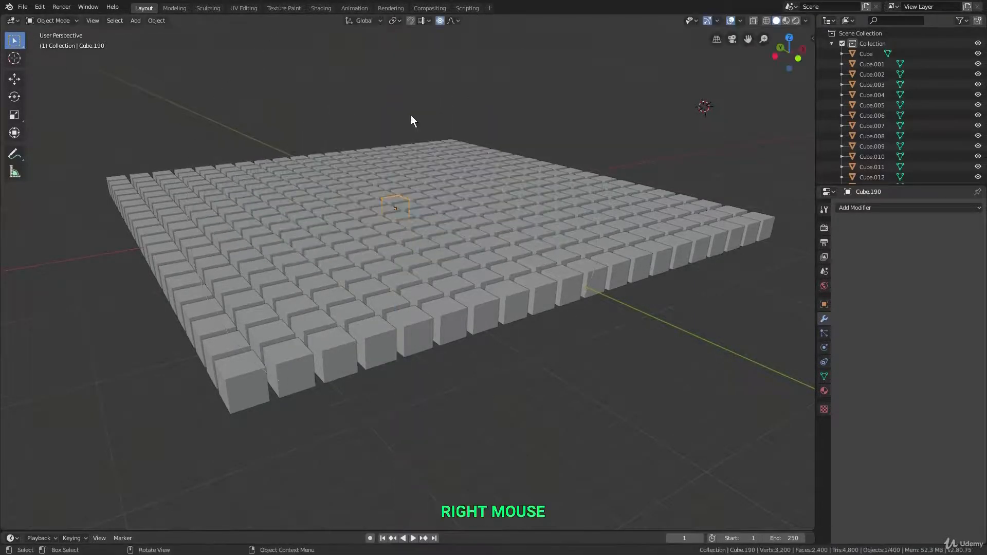
Step: In front view, raise the selected cube along the global Z axis with smooth proportional falloff, pulling its neighbours into a hill
key(KP_1)
shift+middle_drag(412, 119, 443, 302)
scroll(444, 302, up, 2)
key(g)
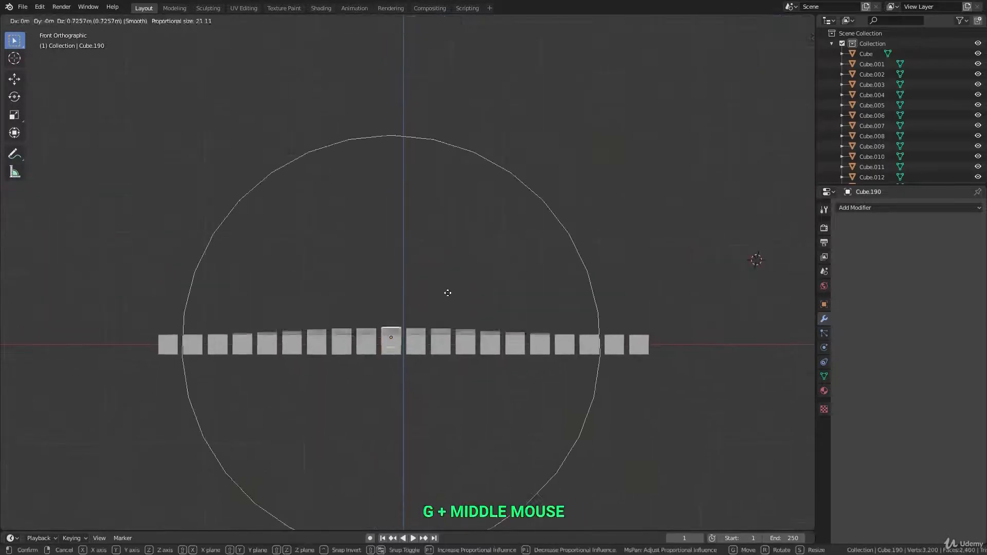
key(z)
click(444, 155)
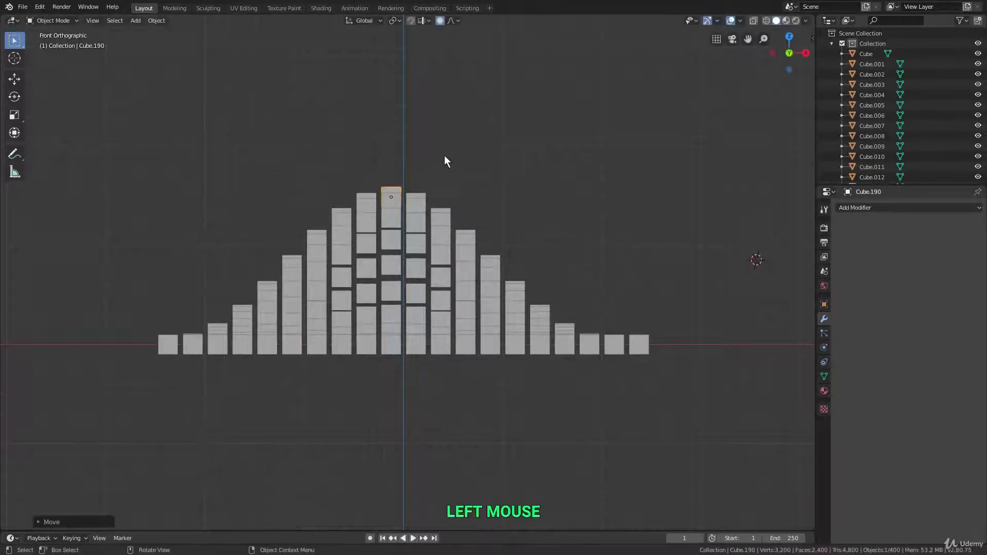
Step: Keep the Smooth proportional falloff and undo the last hill-shaped move of the cubes
click(451, 21)
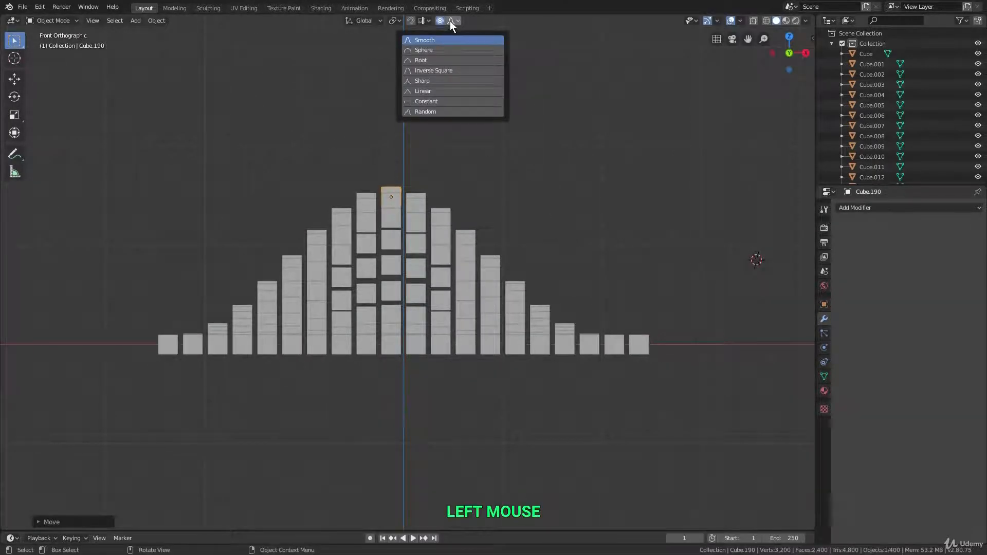
click(418, 39)
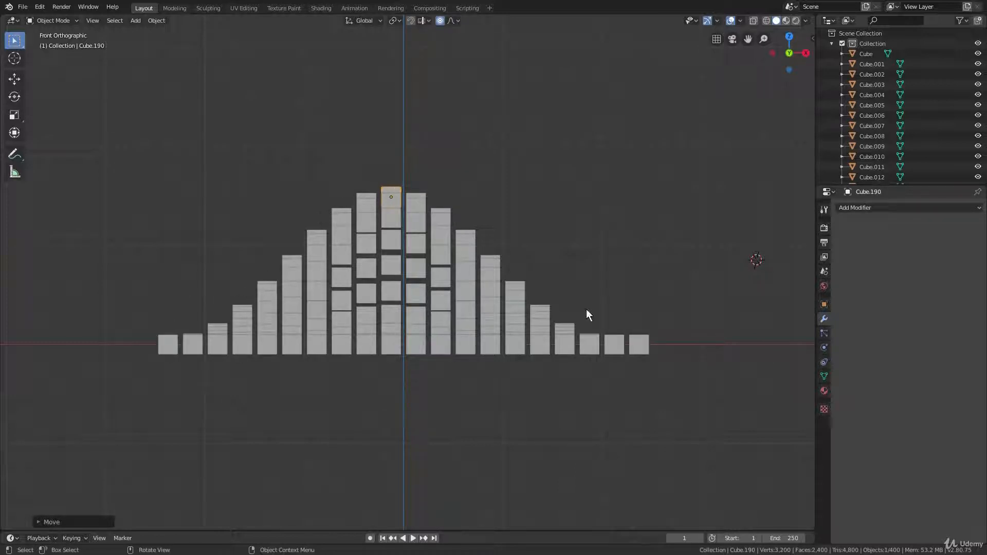
key(ctrl+z)
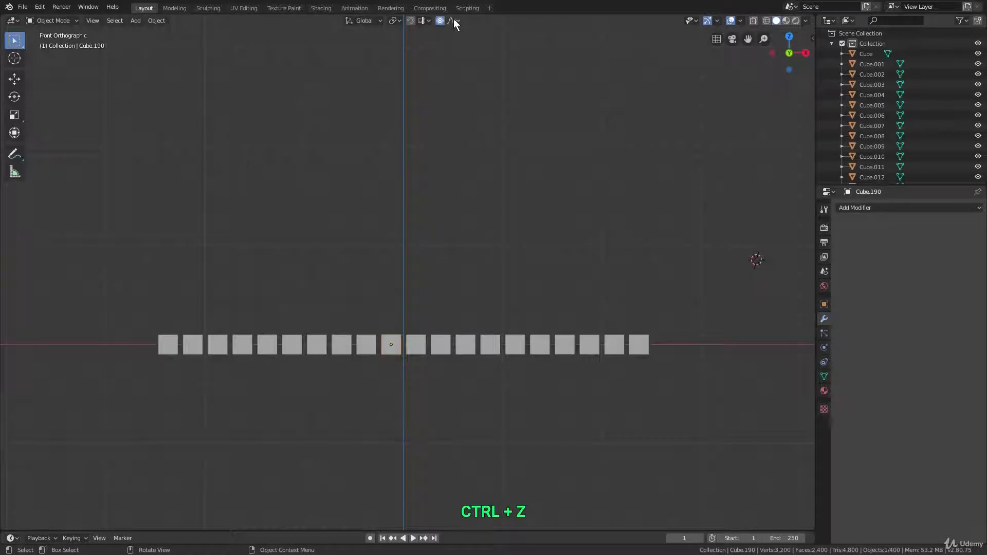
Step: Try raising the selected cube about 14.1 m along the global Z axis with Sphere proportional falloff, and undo the move
click(454, 21)
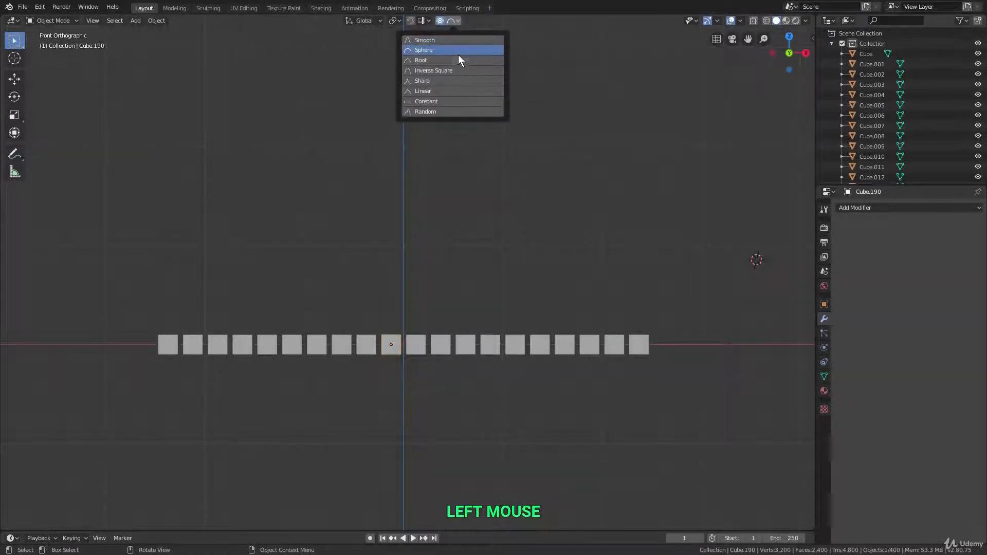
click(458, 54)
key(g)
key(z)
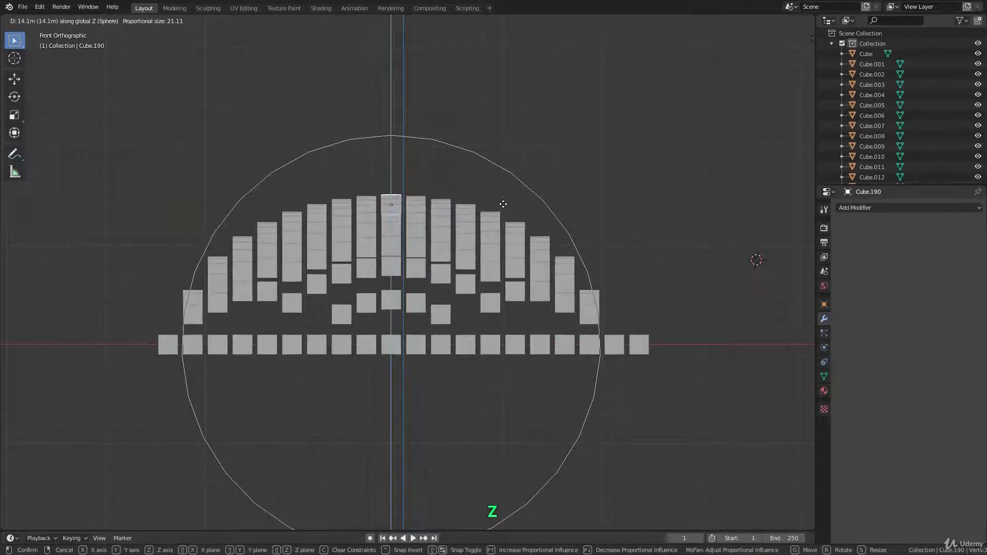
click(503, 204)
key(ctrl+z)
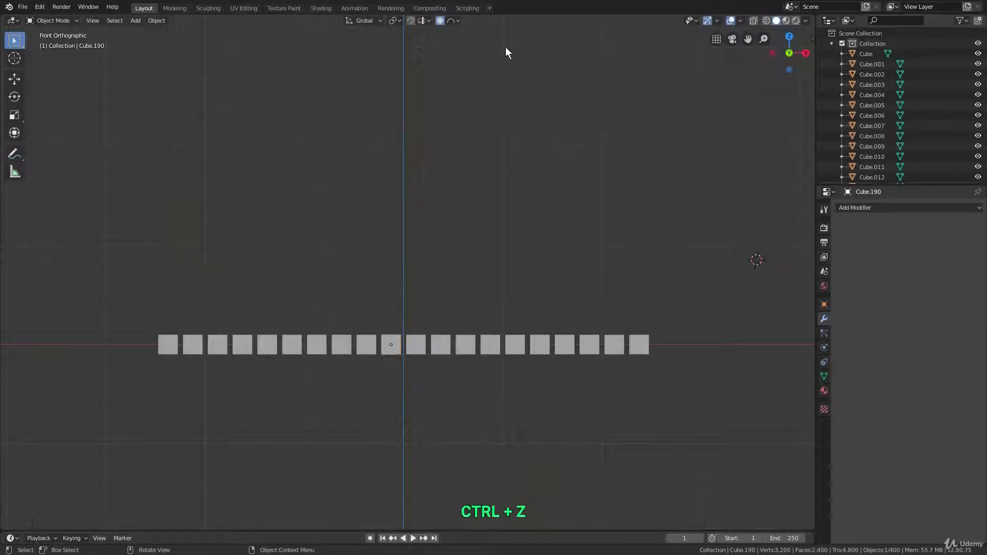
Step: Try raising the selected cube along the Z axis with Random proportional falloff, inspect the uneven shape in perspective, and undo the move
click(454, 19)
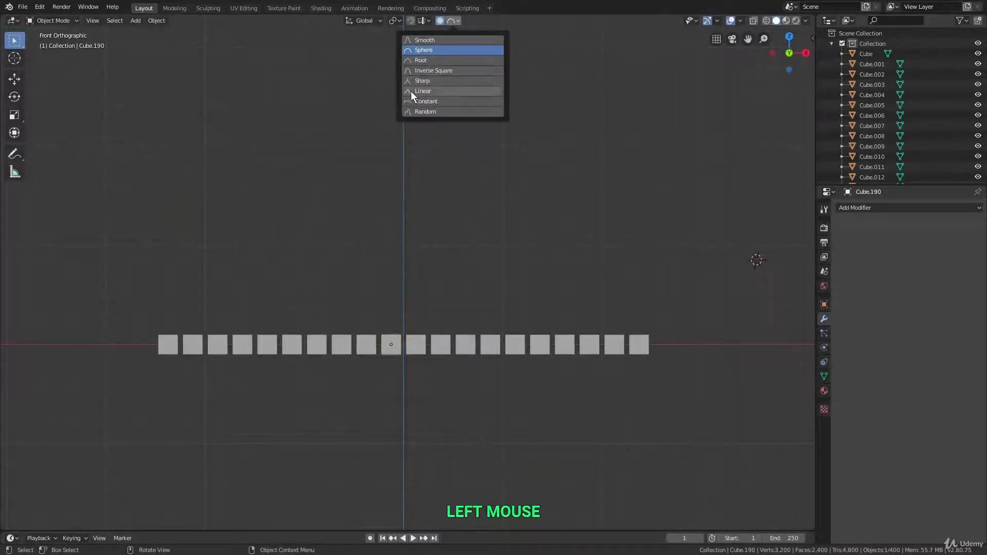
click(431, 110)
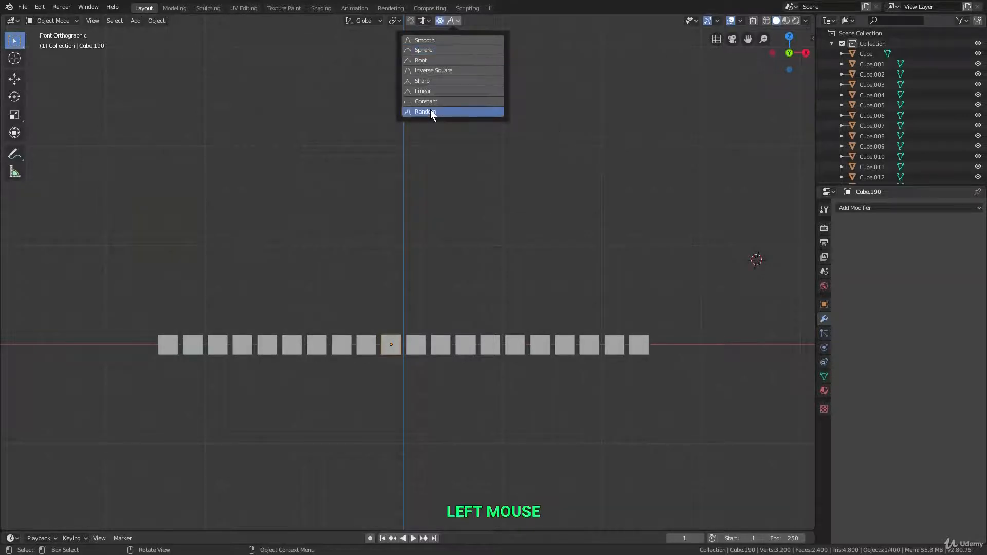
key(g)
key(z)
click(417, 237)
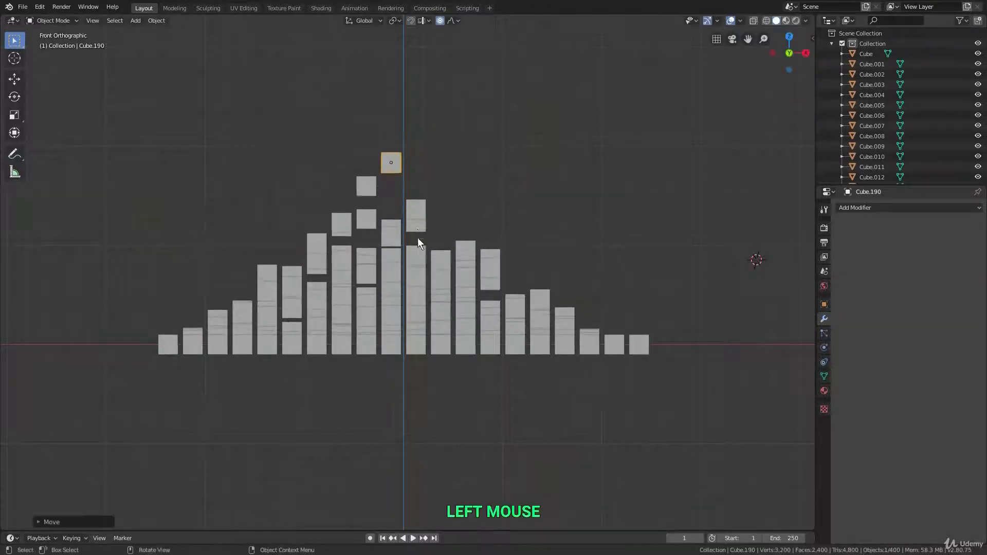
mouse_move(418, 237)
middle_down()
mouse_move(450, 285)
mouse_move(365, 285)
mouse_move(458, 276)
mouse_move(482, 287)
mouse_move(421, 242)
middle_up()
scroll(450, 280, down, 4)
key(ctrl+z)
scroll(460, 306, up, 3)
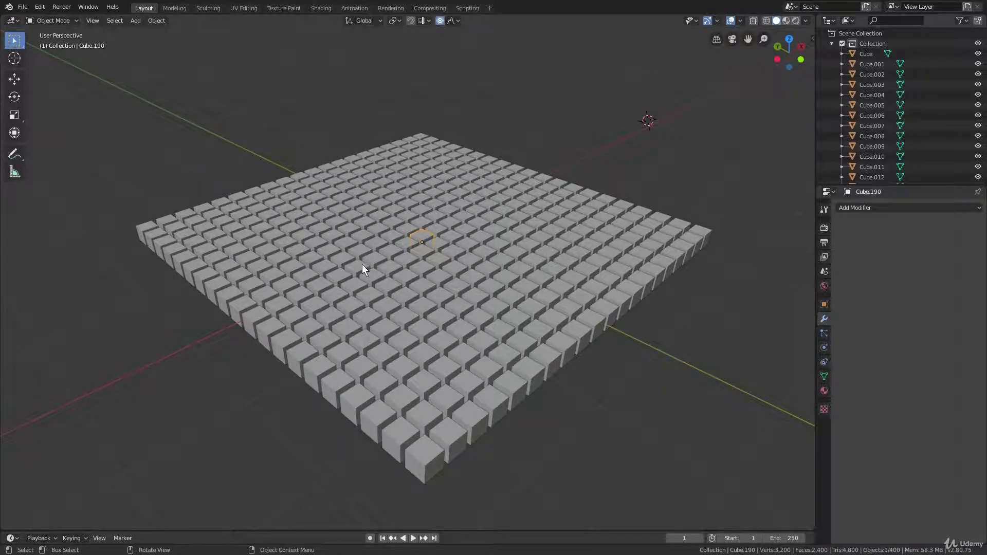
Step: Set the proportional editing falloff back to Smooth
middle_drag(362, 264, 352, 253)
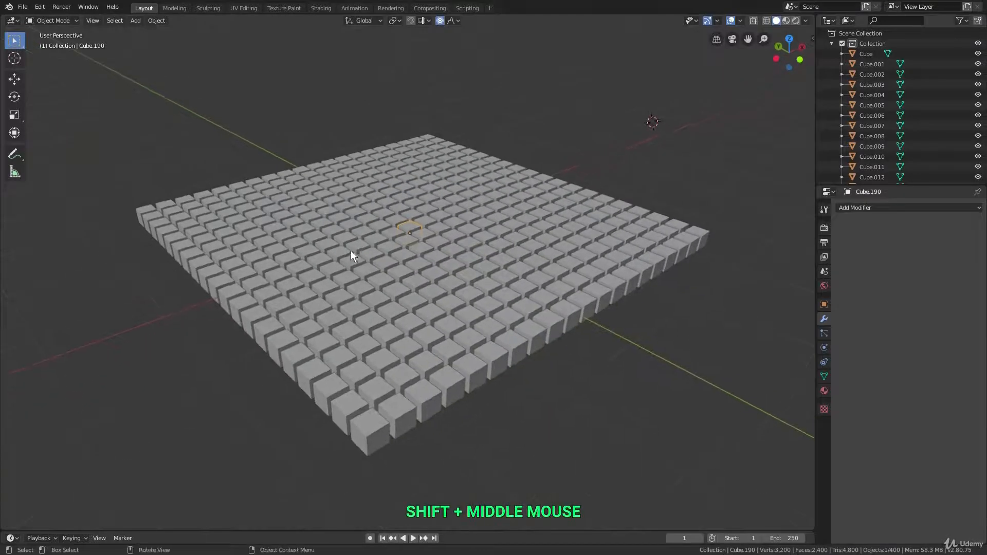
click(452, 20)
click(452, 41)
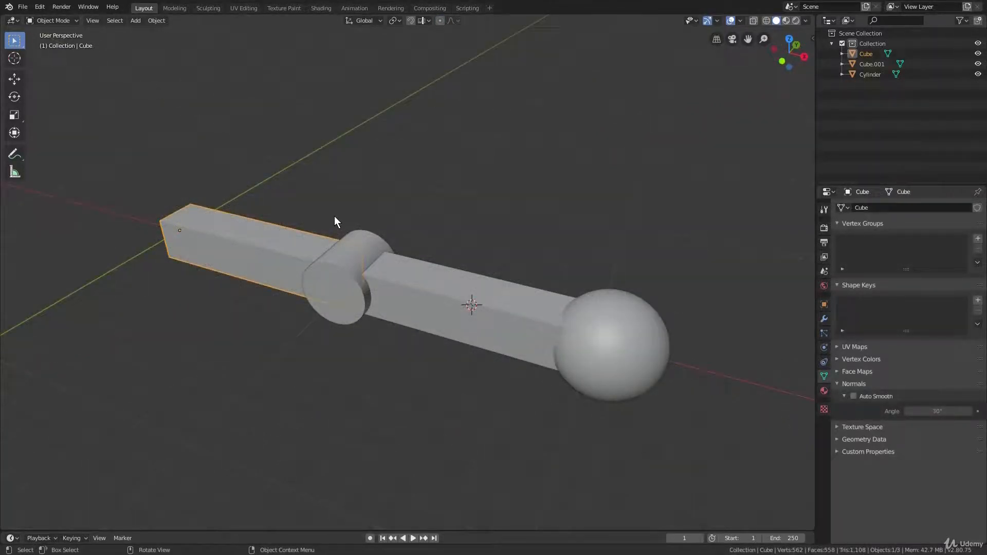
Step: Show the plain bar's transform values in the viewport, and try shifting its location before cancelling the change
key(n)
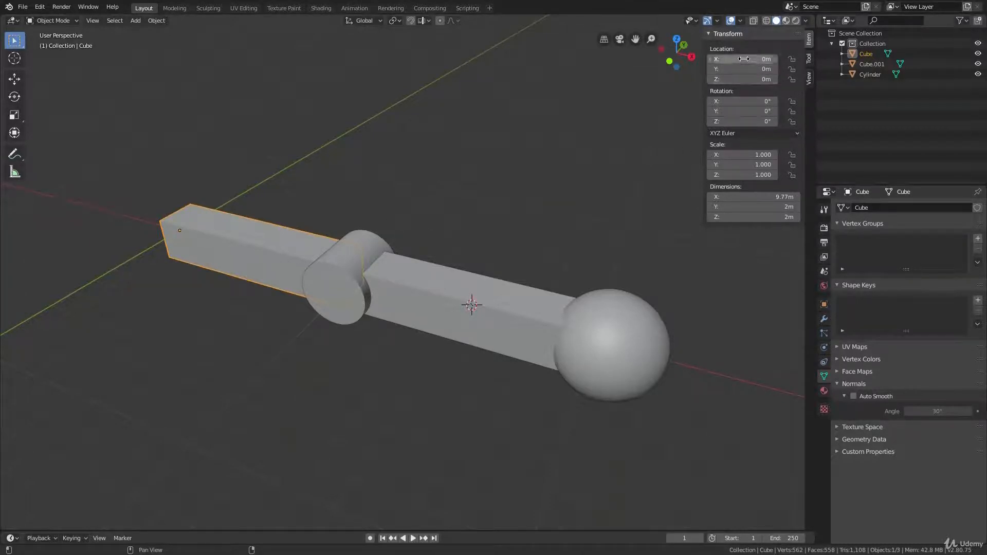
drag(751, 60, 726, 69)
key(Escape)
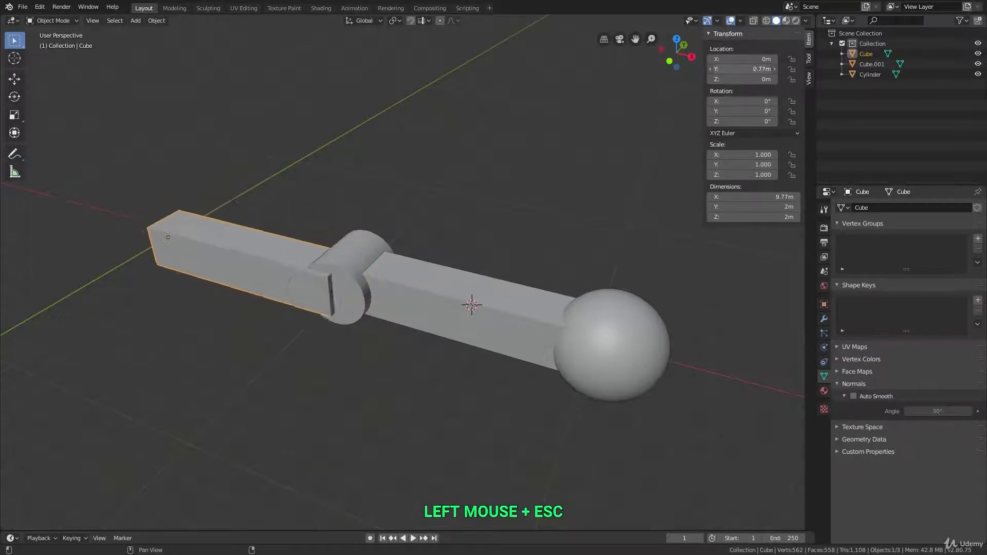
key(Escape)
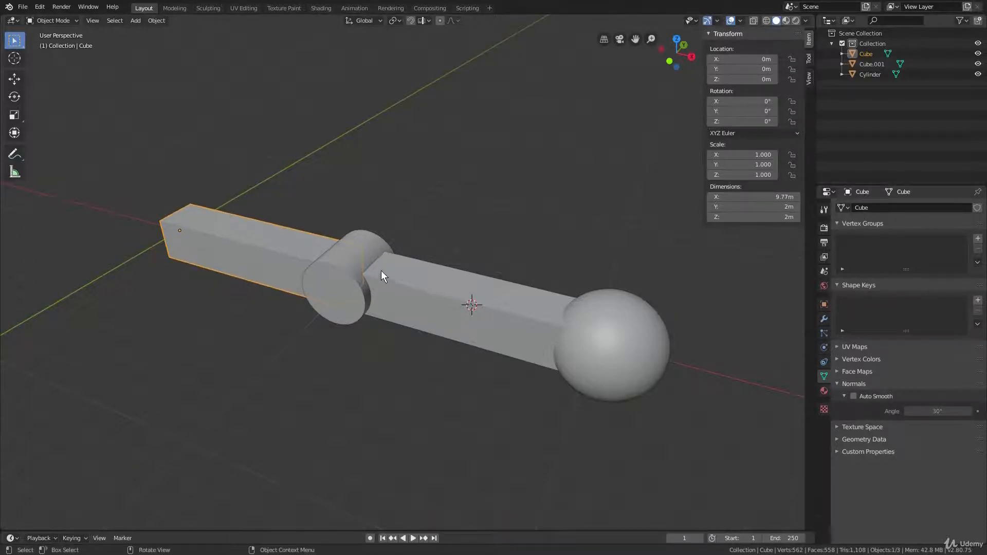
Step: Select the ball-ended bar, try rotating it freely around the cylinder joint, and undo the rotation
click(476, 281)
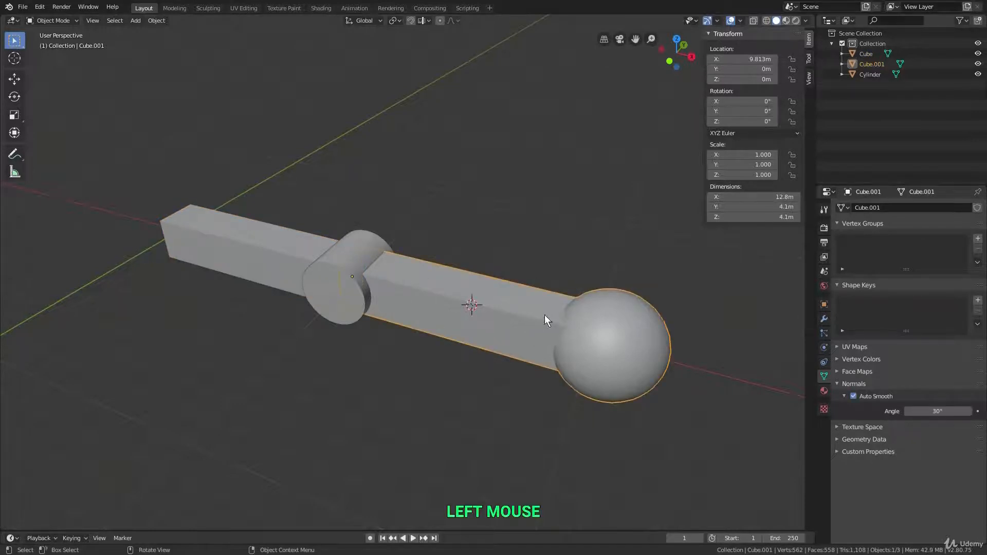
middle_drag(506, 317, 538, 323)
key(r)
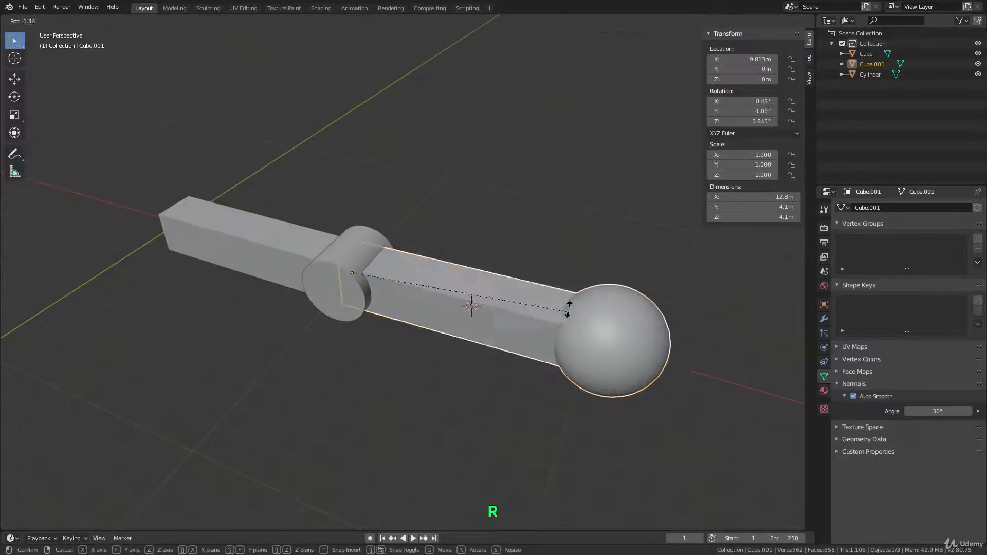
click(397, 202)
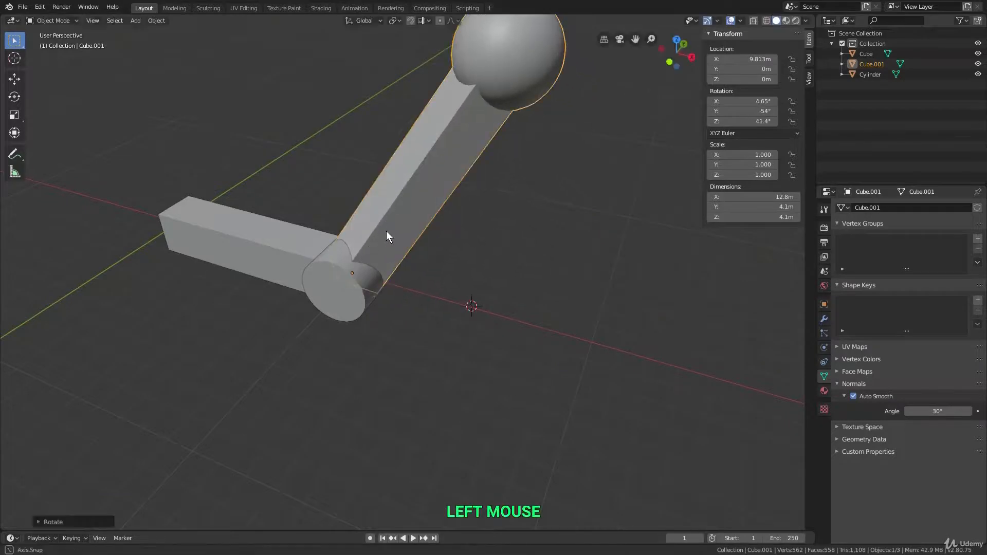
middle_drag(388, 233, 399, 277)
key(ctrl+z)
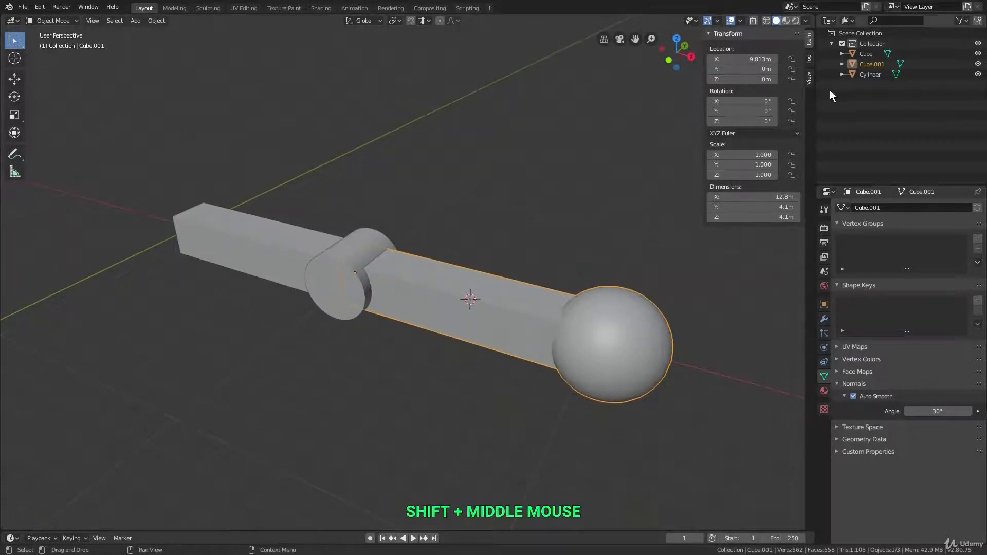
Step: Lock the ball-ended bar's X and Z rotation, and rotate it upward around the joint to about -50.8° on Y
click(792, 102)
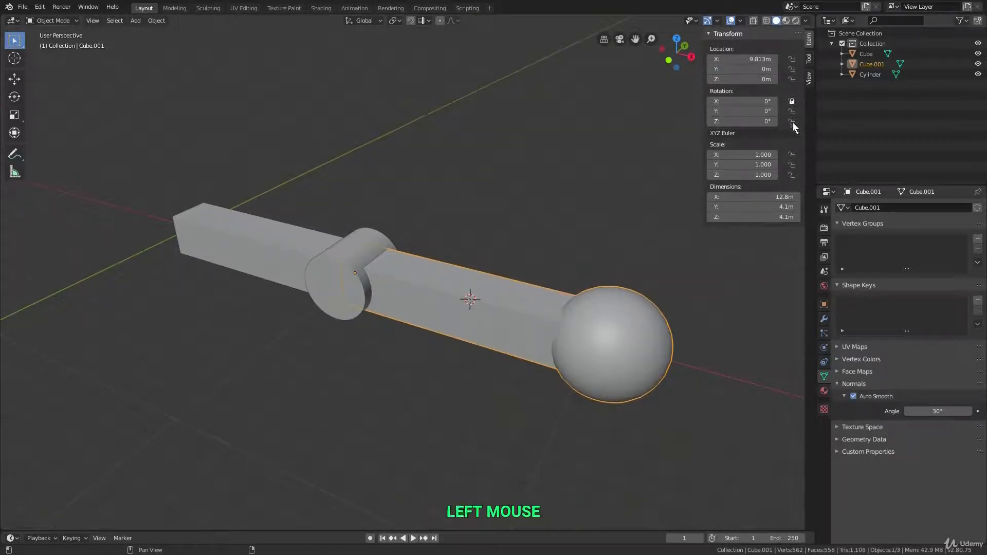
click(792, 123)
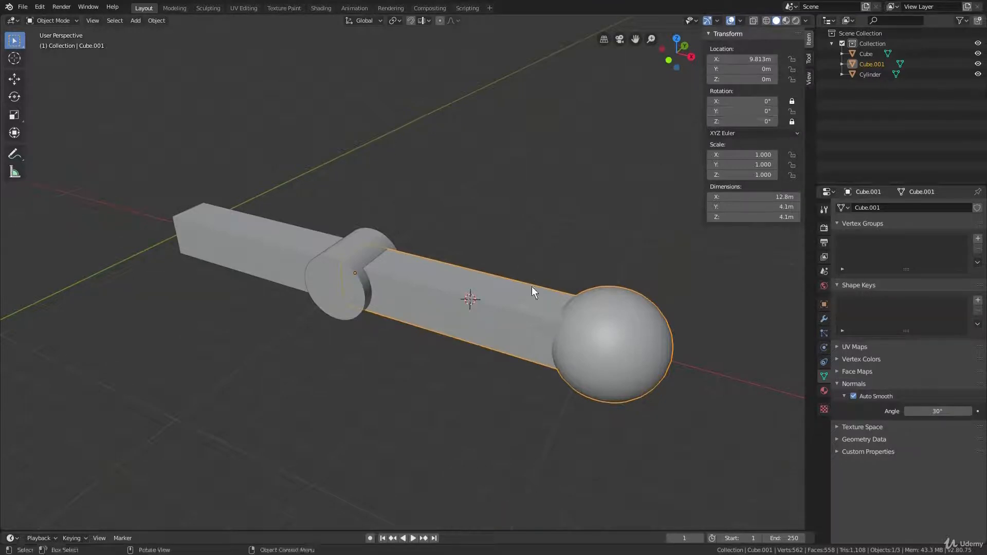
key(r)
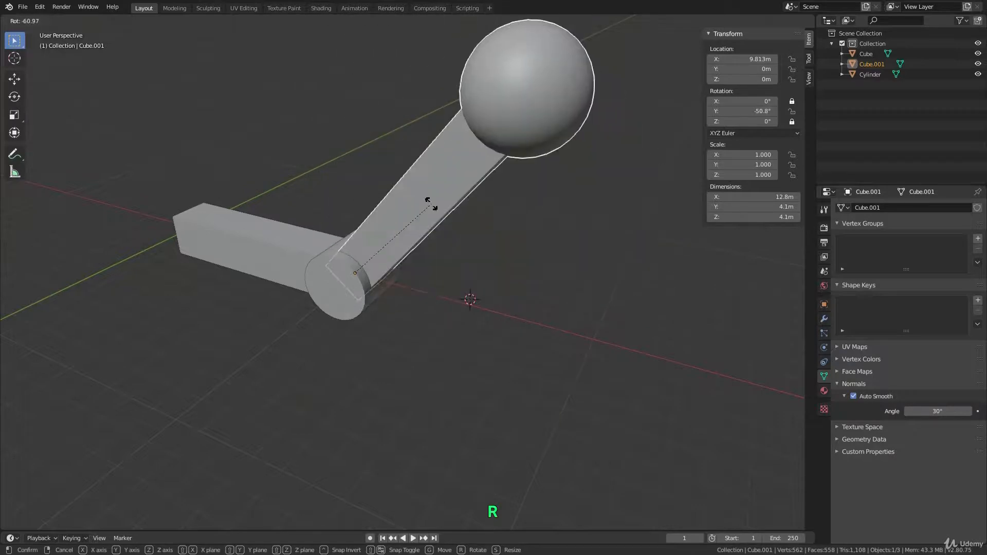
click(620, 157)
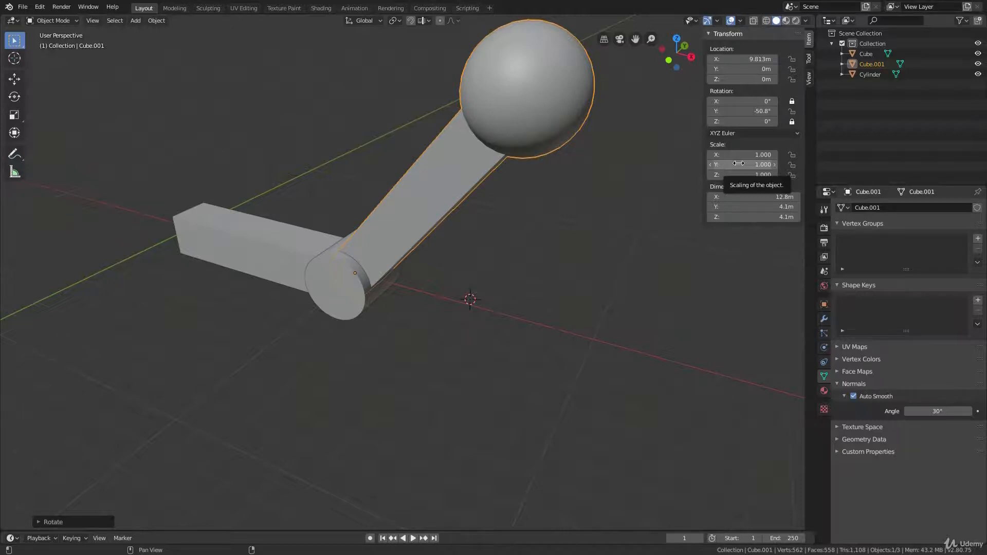
Step: Add a Monkey mesh at the 3D cursor beside the jointed arm
scroll(520, 211, down, 1)
key(shift+a)
mouse_move(520, 211)
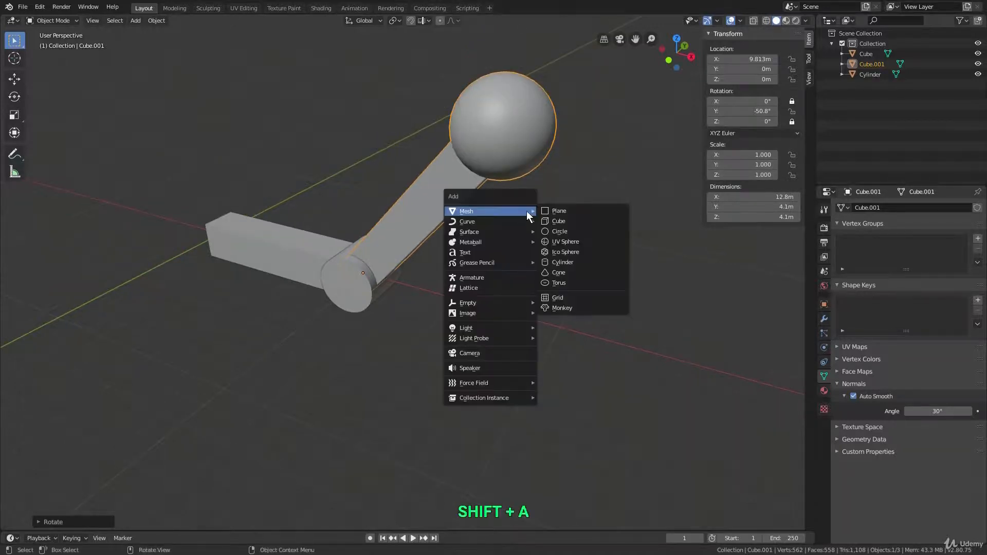
click(580, 307)
Step: Scale the monkey head up uniformly by about 3.763 and inspect its scale and dimension values
scroll(440, 220, up, 8)
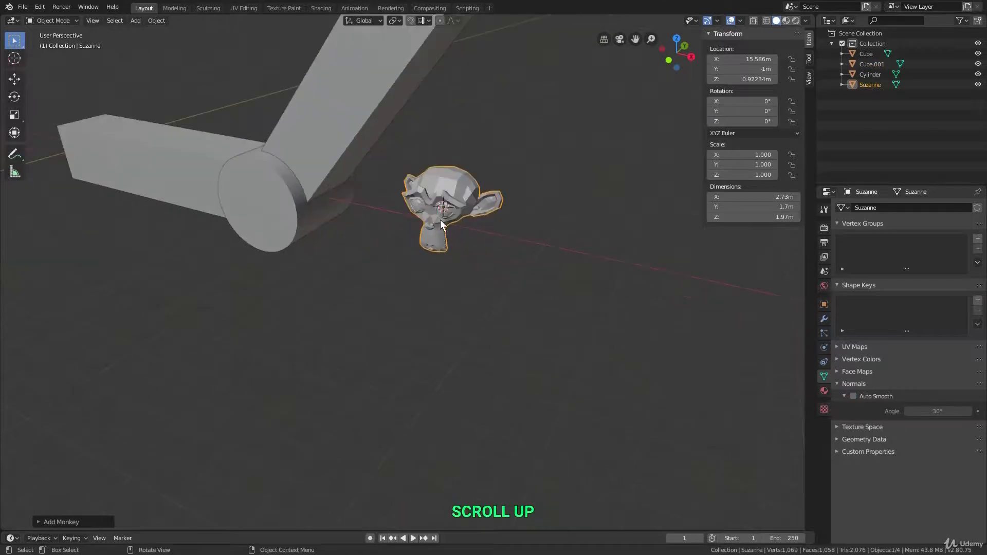
middle_drag(392, 267, 426, 268)
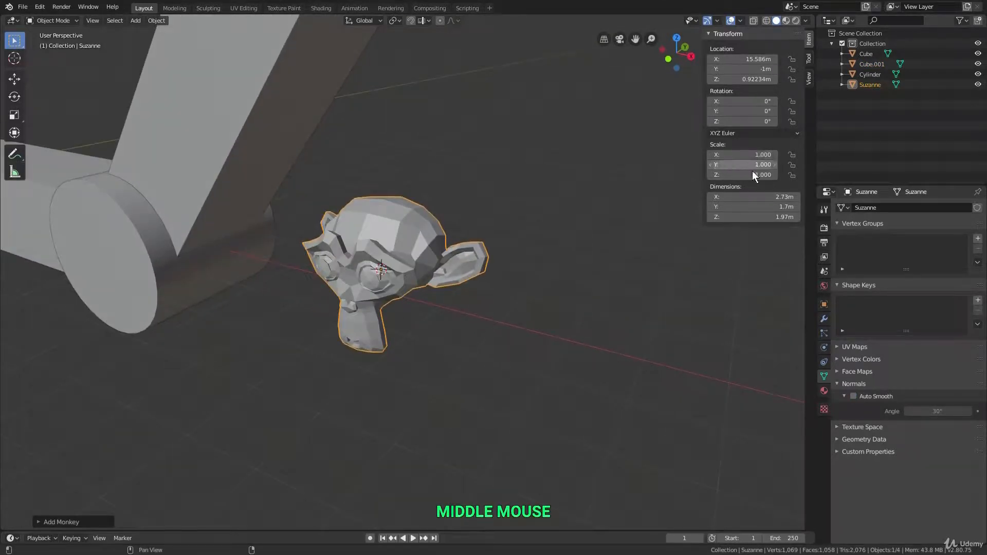
scroll(491, 181, down, 3)
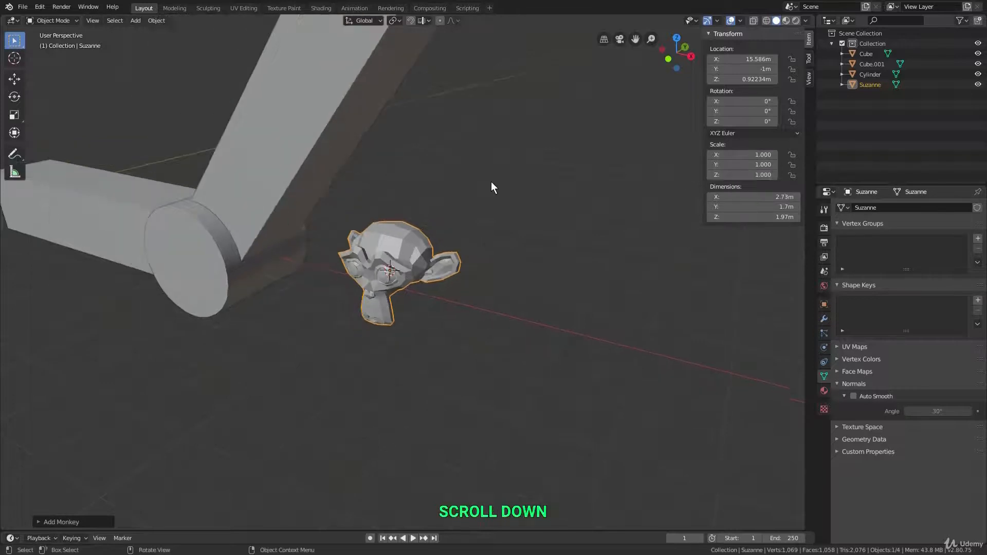
key(s)
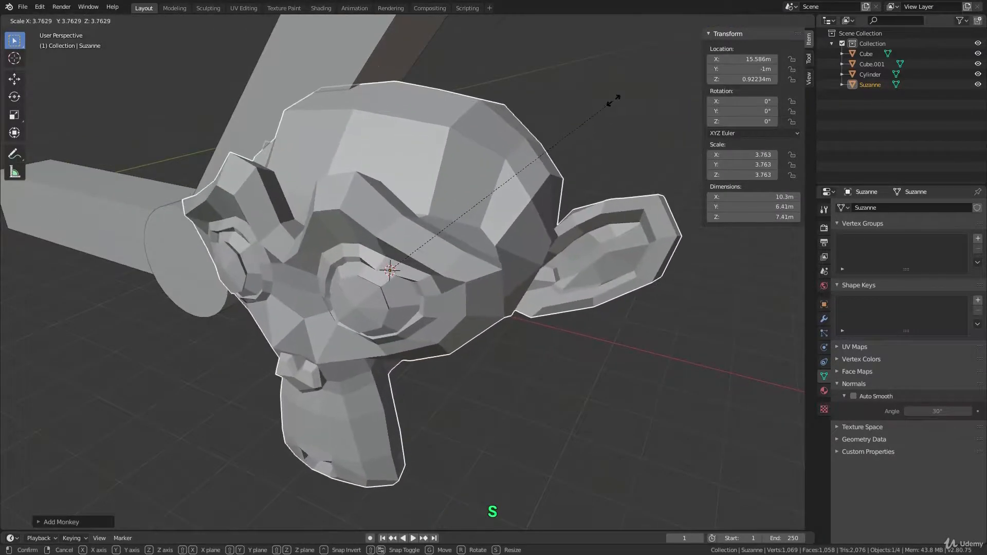
click(609, 101)
shift+middle_drag(610, 101, 757, 157)
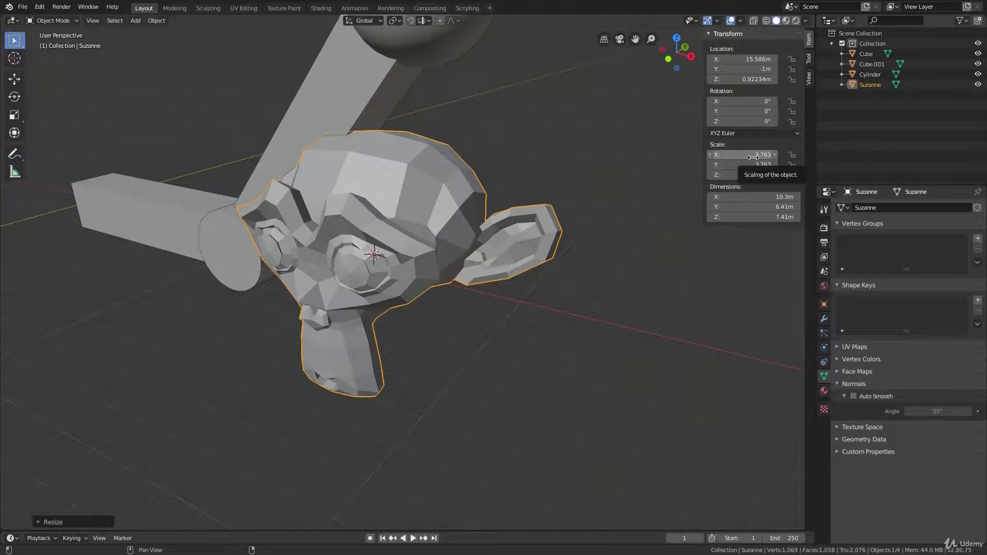
scroll(449, 199, down, 3)
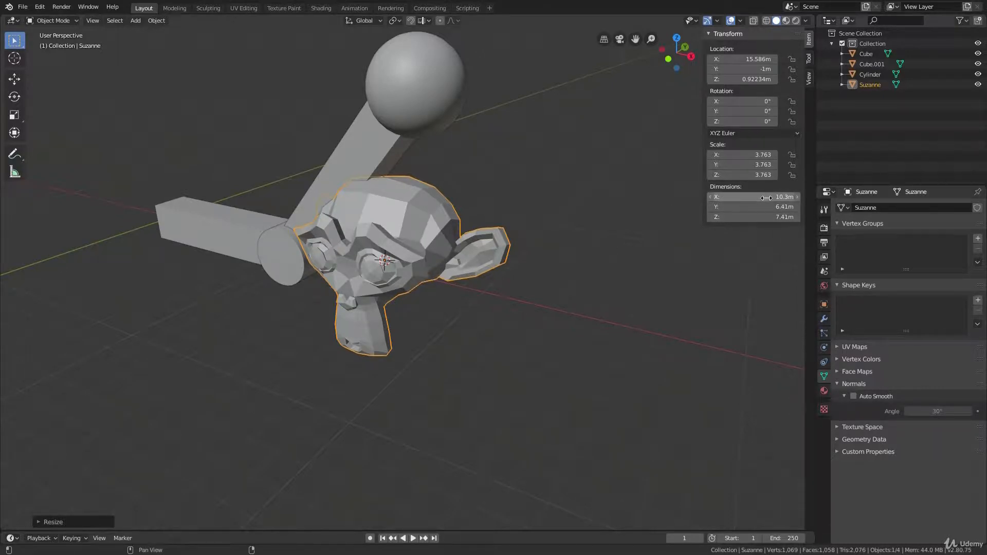
key(KP_1)
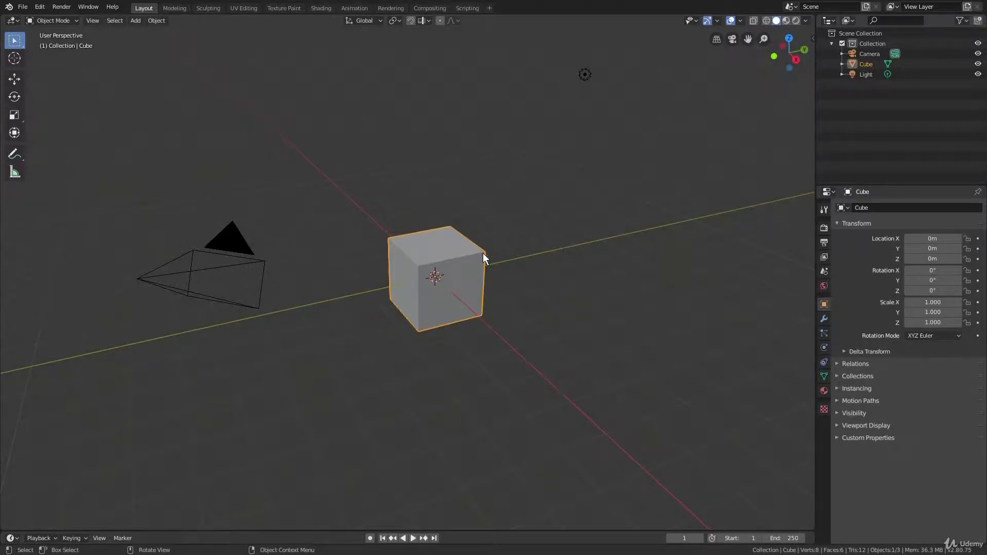
Step: Rotate the cube freely by about 82.2°, and change the rotation's orientation to Global with the axis on Z
key(r)
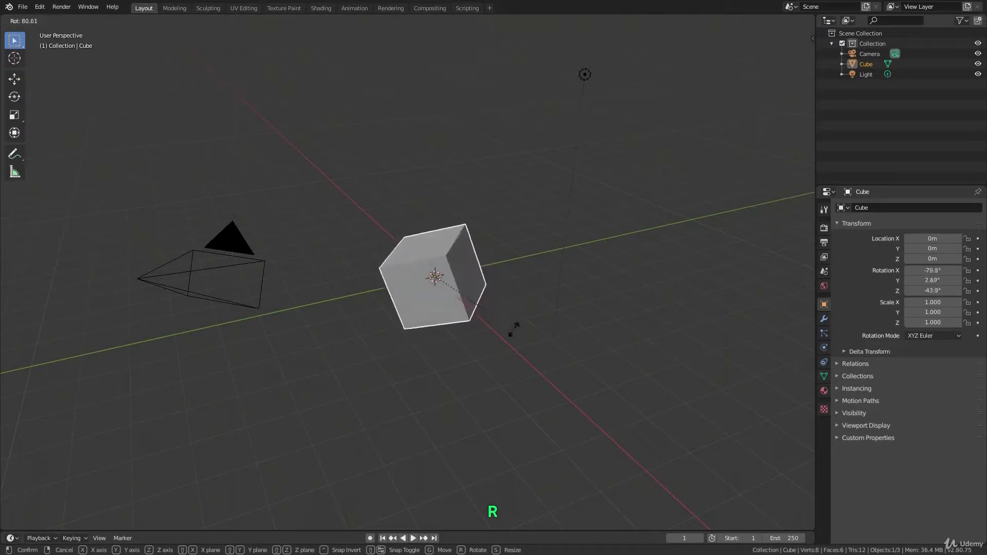
click(513, 333)
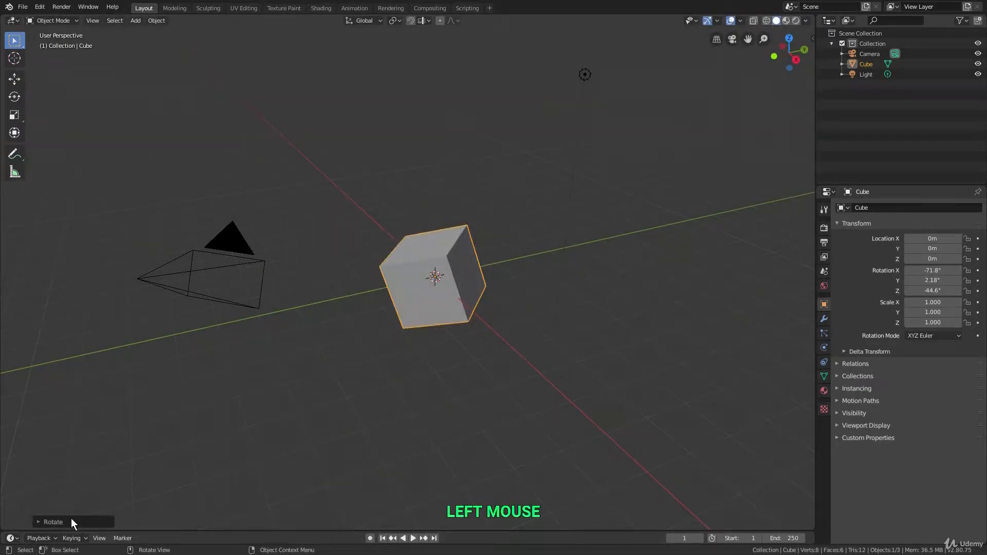
click(38, 523)
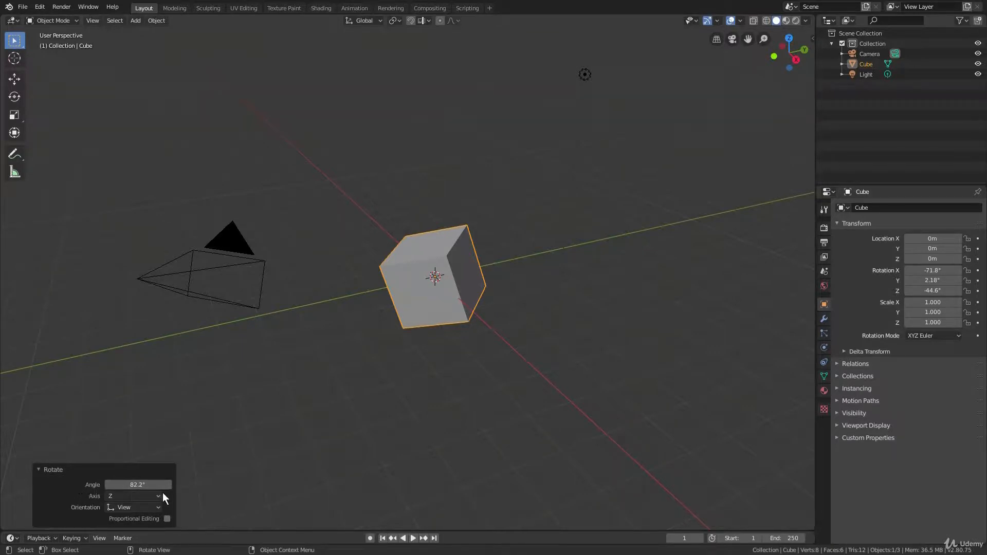
click(129, 507)
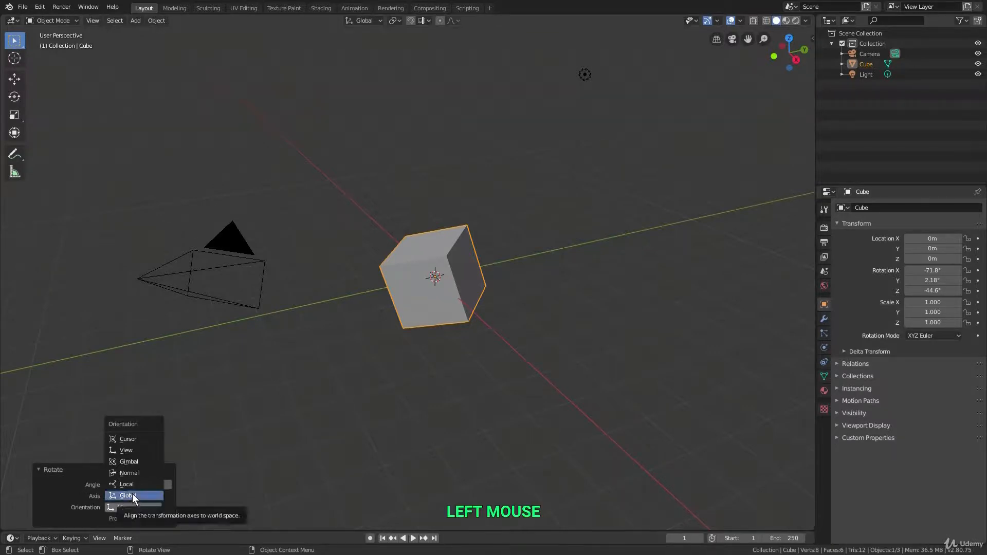
click(131, 494)
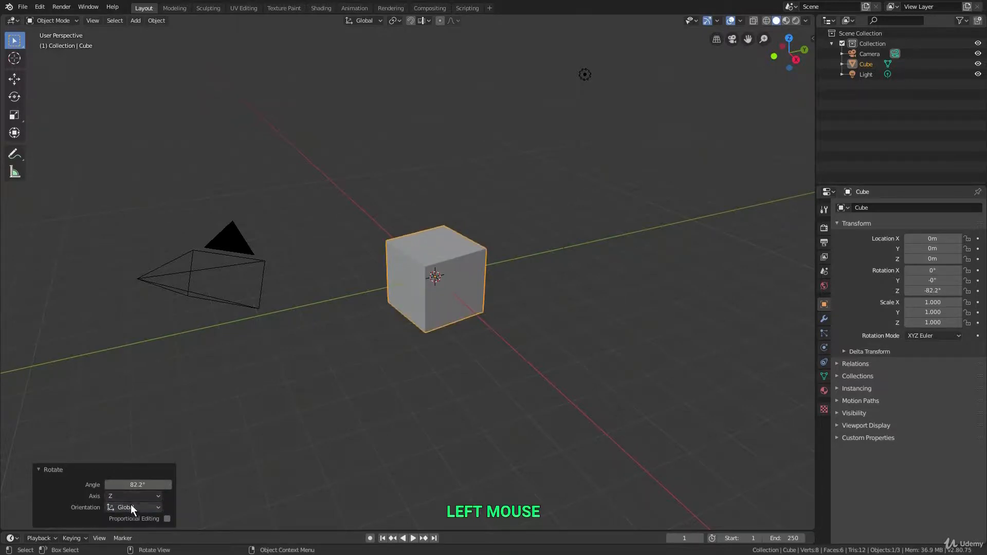
Step: Set the angle of the cube's just-performed global Z rotation to 45°
mouse_move(134, 485)
mouse_down()
mouse_move(154, 485)
mouse_move(137, 484)
mouse_up()
click(136, 484)
text(0)
key(Return)
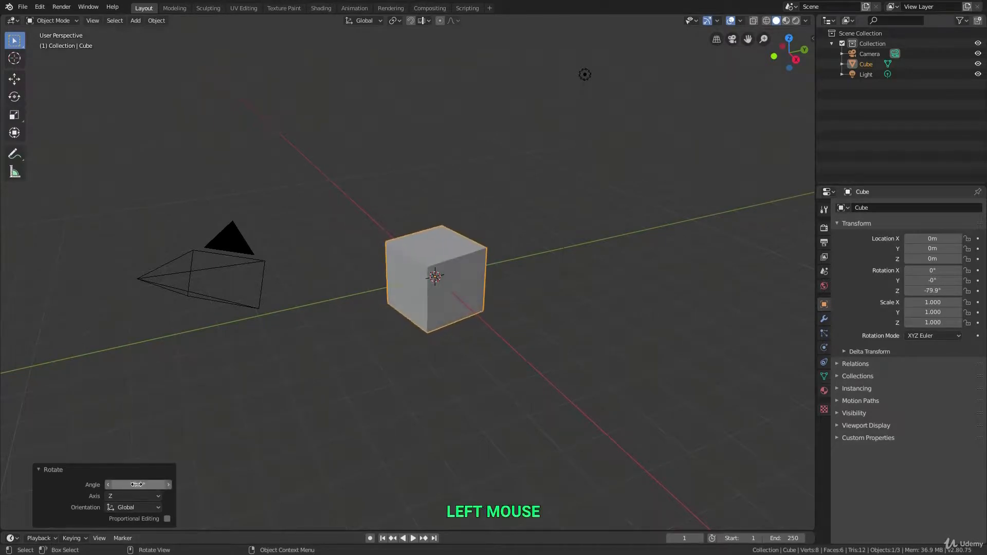
click(137, 484)
text(45)
key(Return)
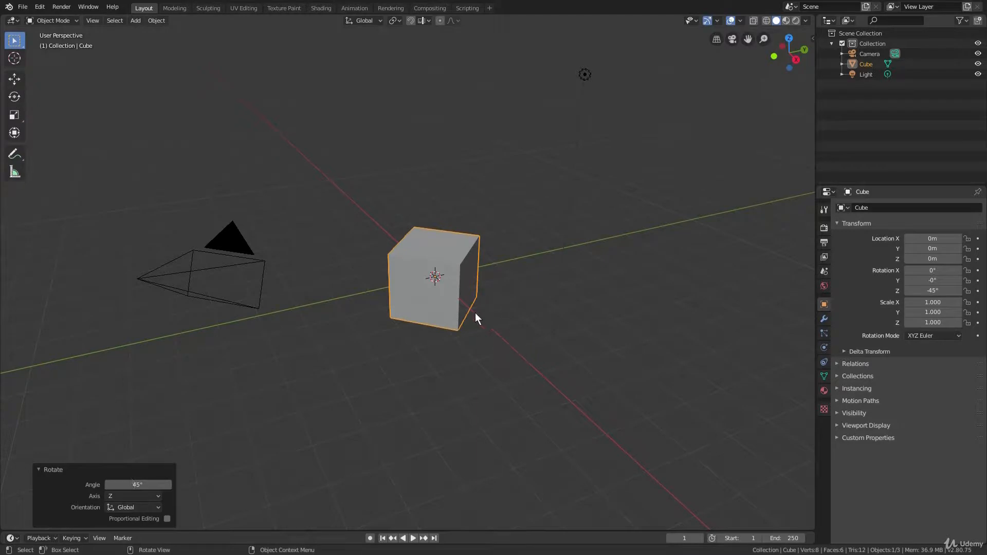
Step: Move the cube by about 0.891 m on X, 5.02 m on Y and 2.39 m on Z, and scale it up uniformly by about 3.122
key(g)
click(646, 214)
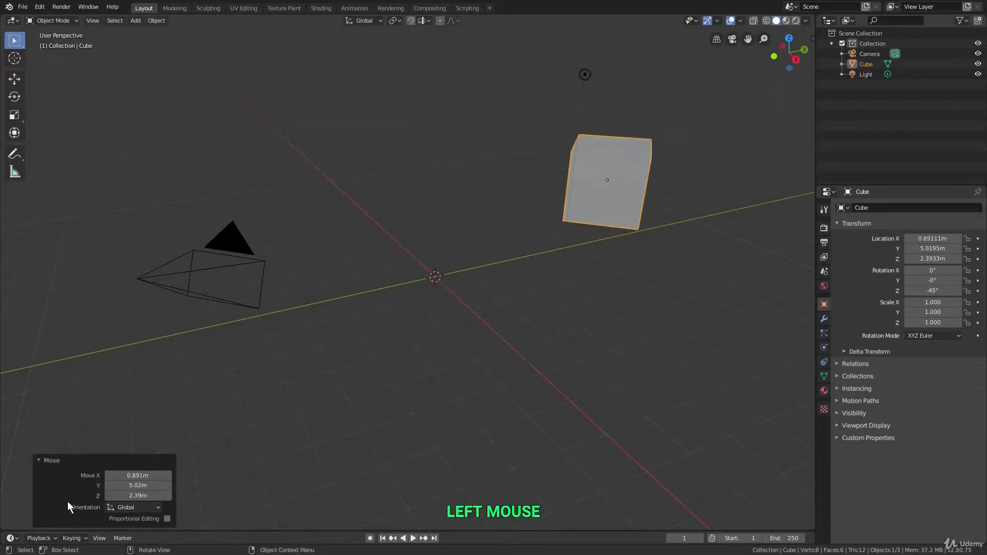
key(s)
click(708, 356)
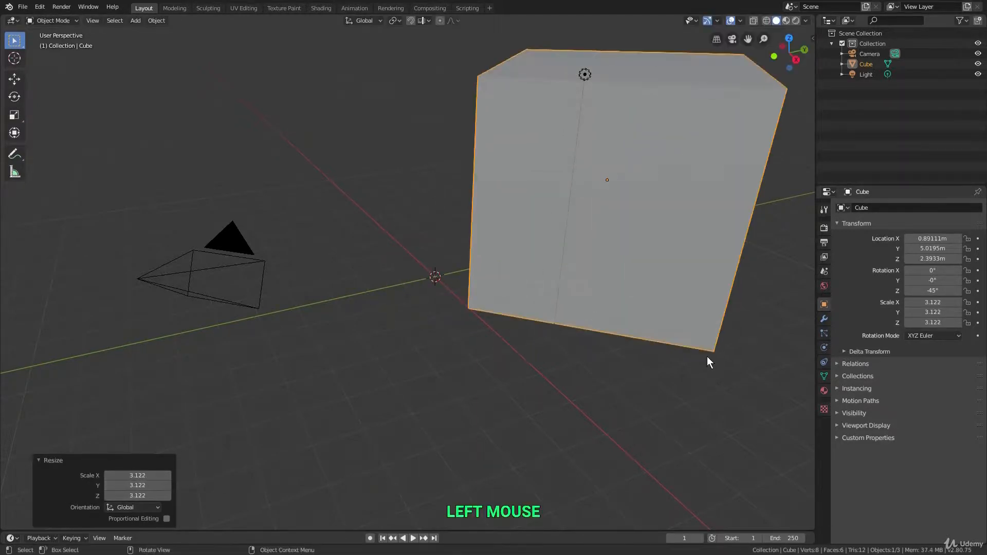
scroll(610, 307, down, 4)
shift+middle_drag(633, 281, 623, 312)
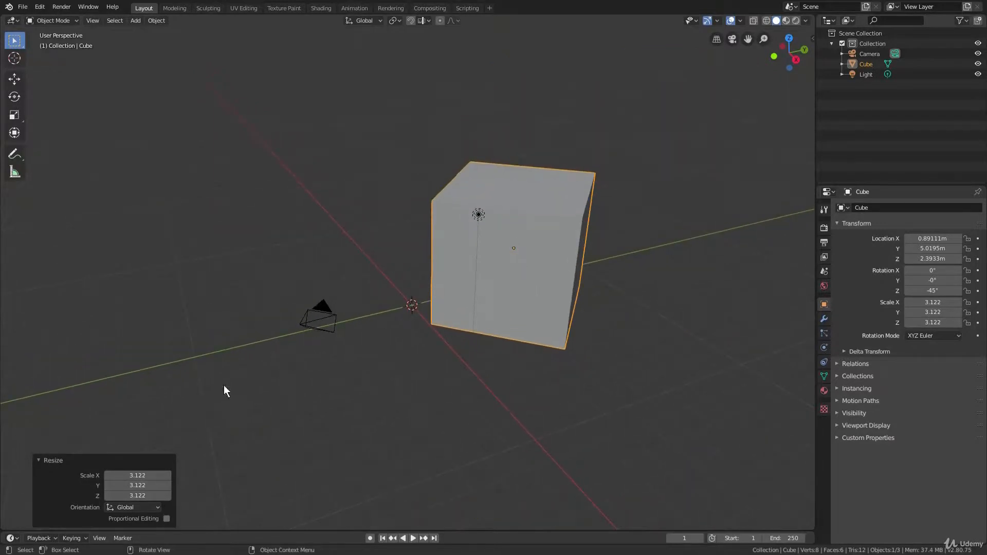
click(43, 462)
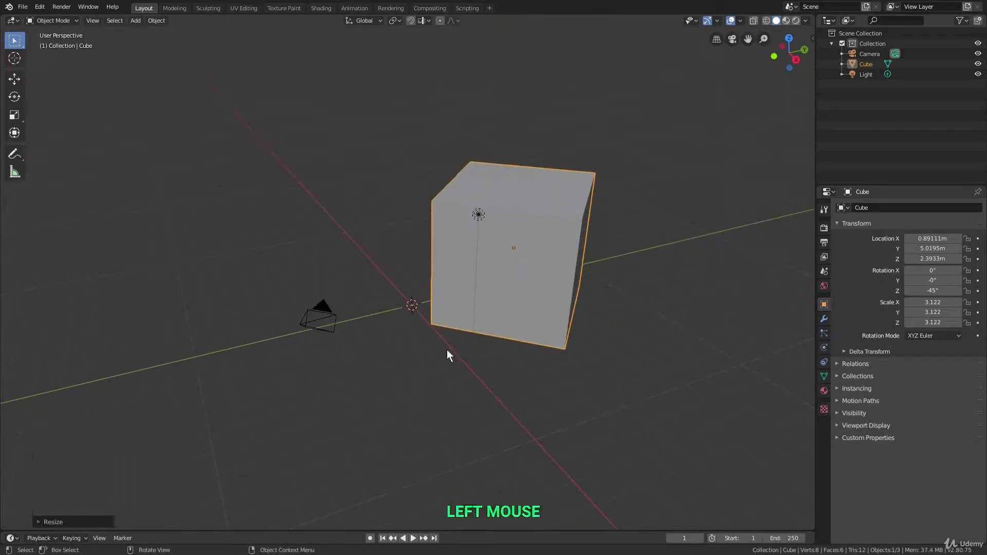
Step: Clear the cube's rotation, scale and location to return it to its default transform at the world origin
shift+middle_drag(448, 353, 552, 298)
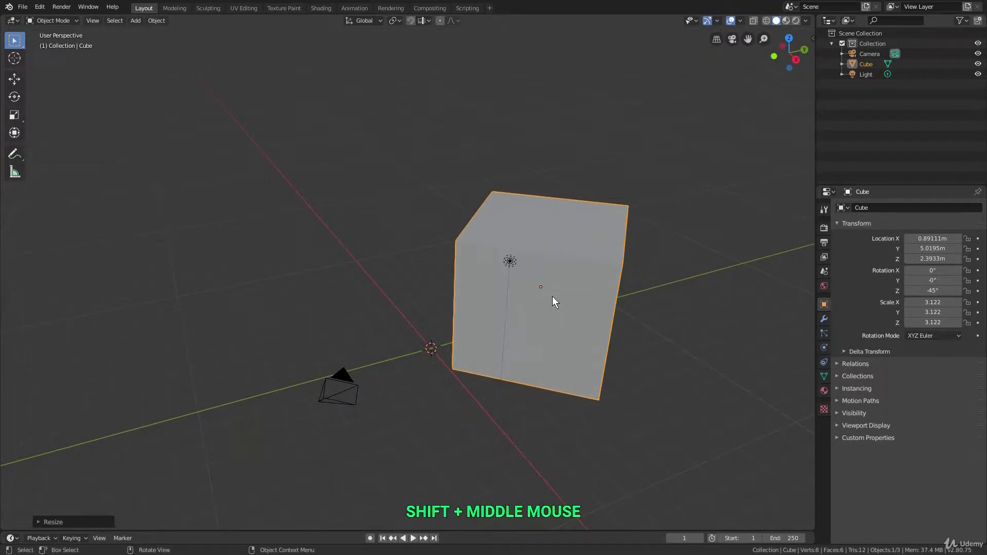
middle_drag(553, 296, 528, 249)
scroll(540, 291, up, 3)
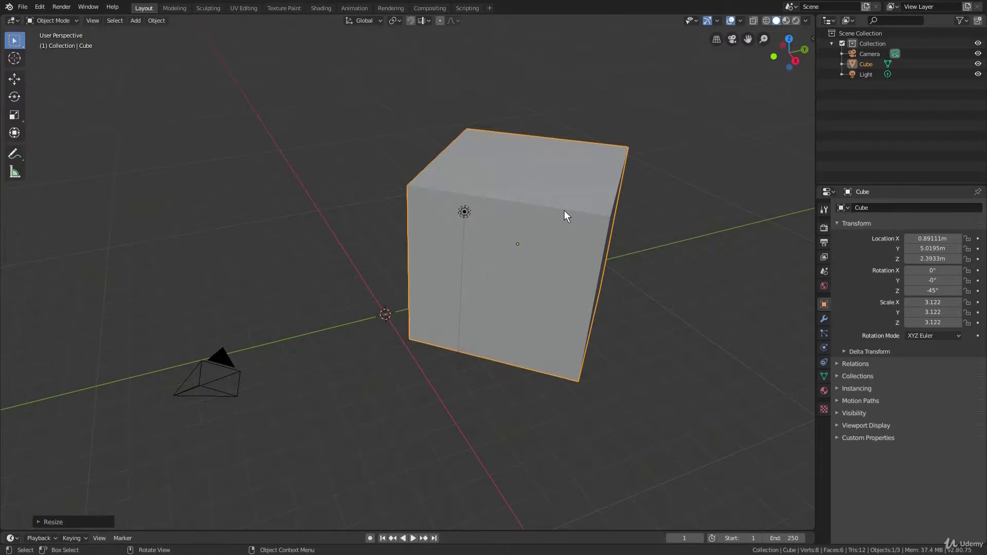
key(alt)
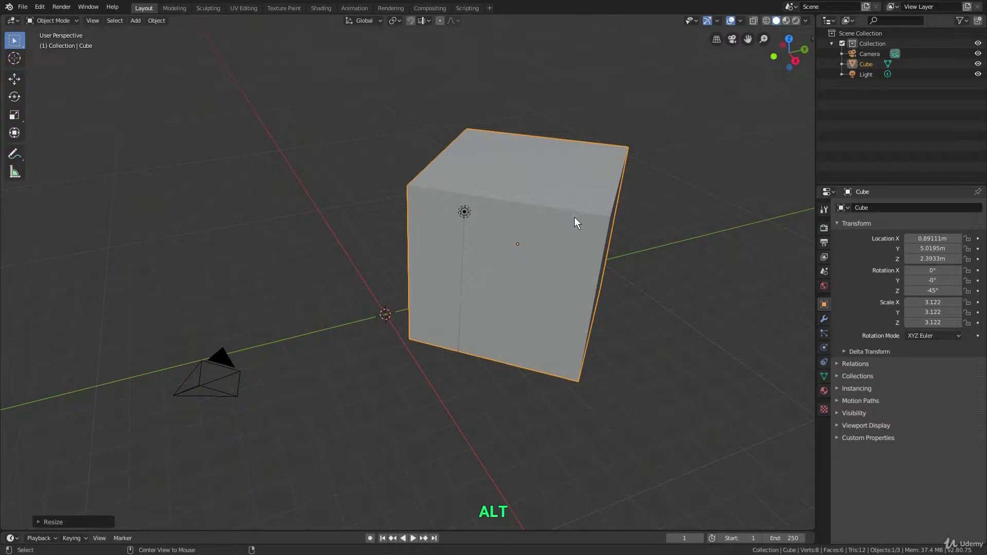
key(alt+r)
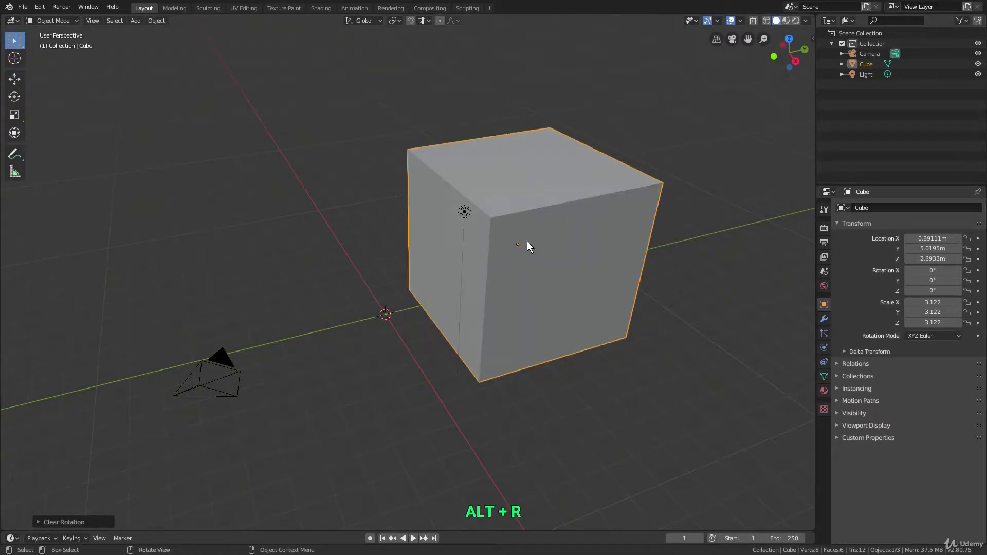
key(alt+s)
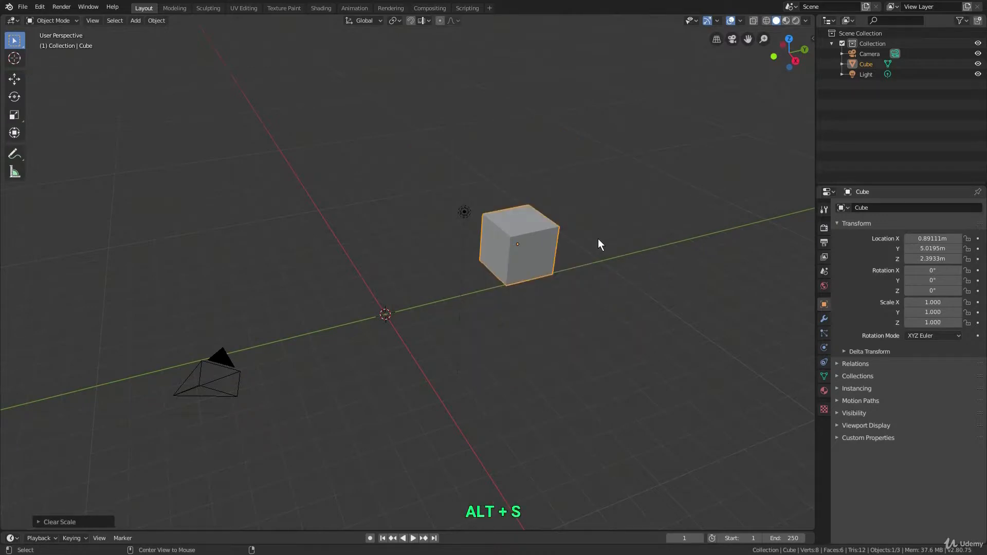
key(alt+g)
scroll(368, 317, up, 5)
middle_drag(367, 318, 457, 245)
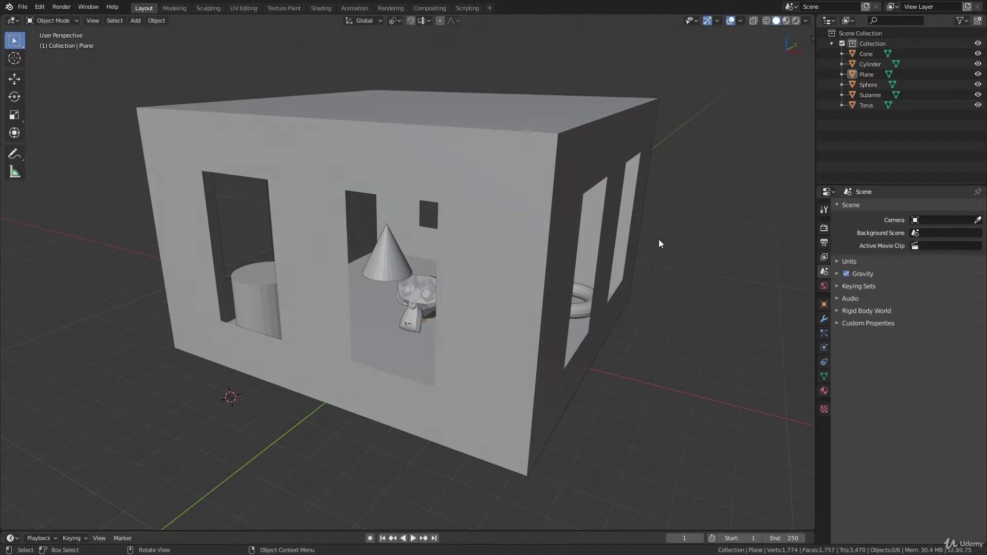
Step: Hide the house-shaped Plane object enclosing the other meshes, and reveal it again
click(592, 170)
key(h)
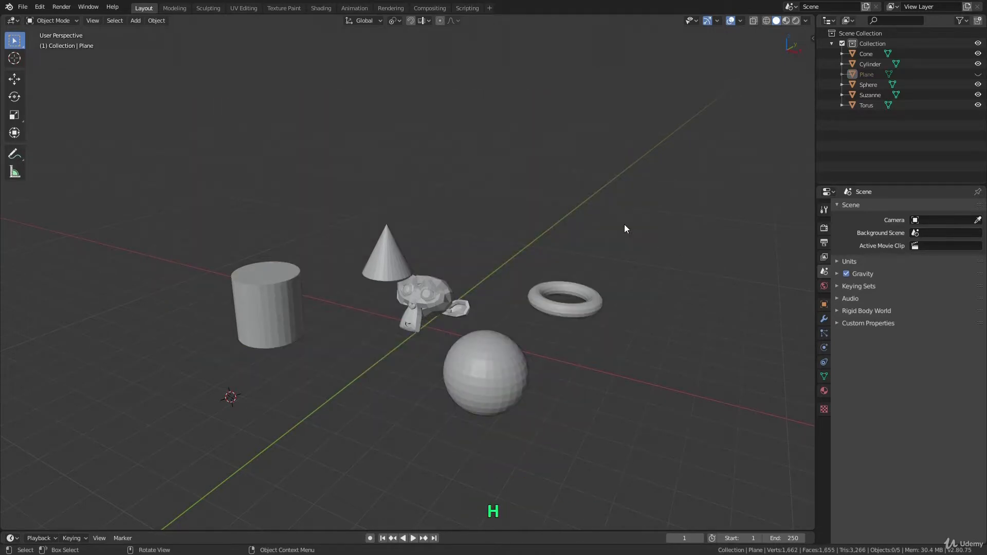
key(alt+h)
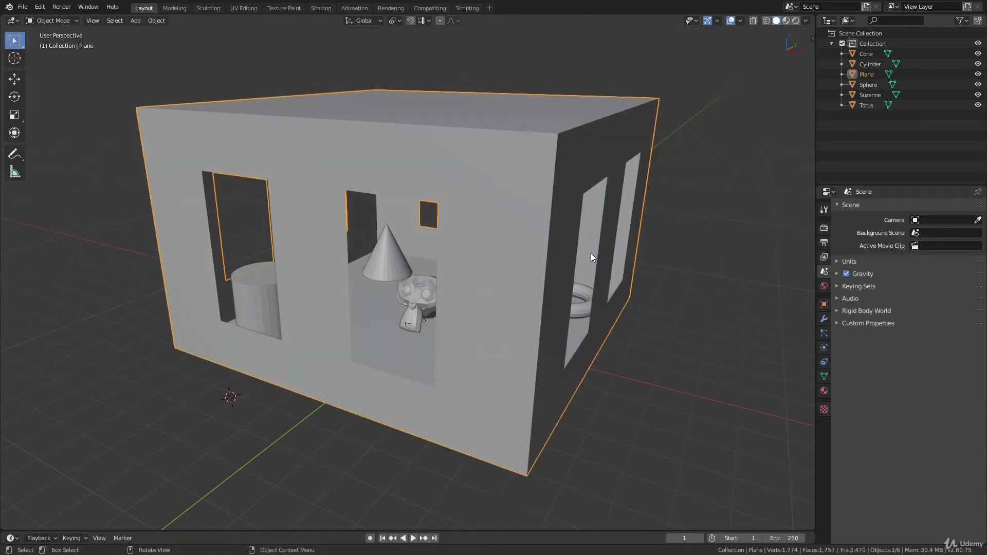
Step: Isolate the cylinder inside the house by hiding all unselected objects, and reveal all hidden objects again
click(257, 303)
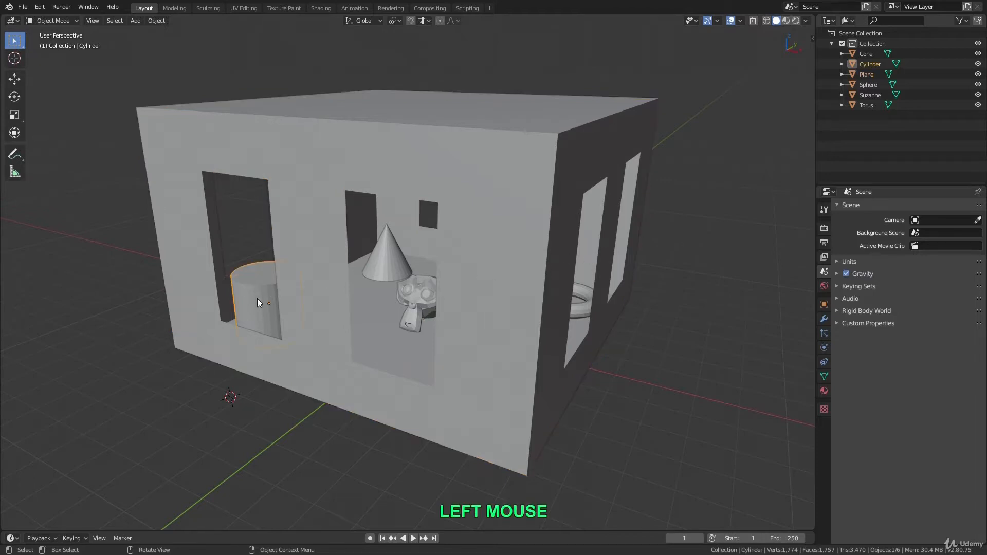
key(shift)
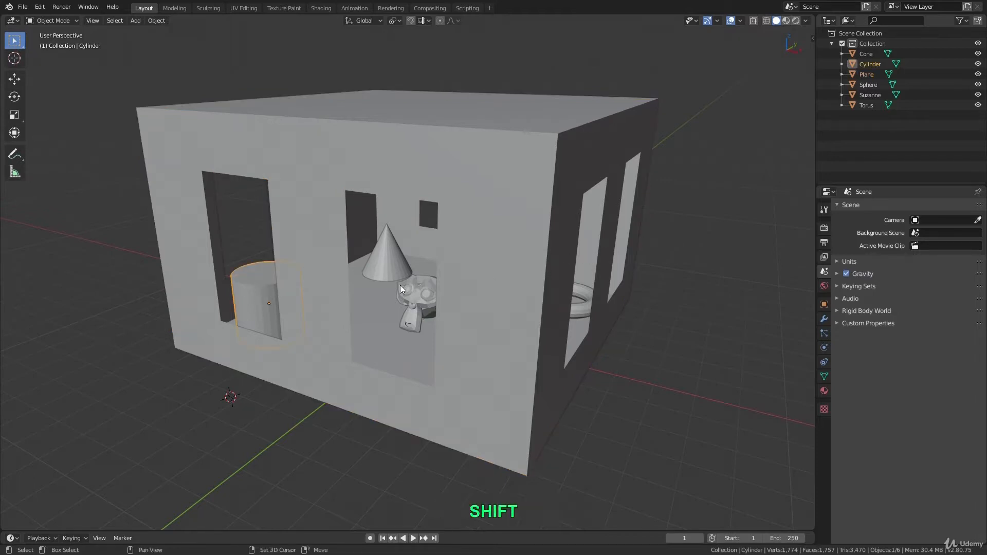
key(shift+h)
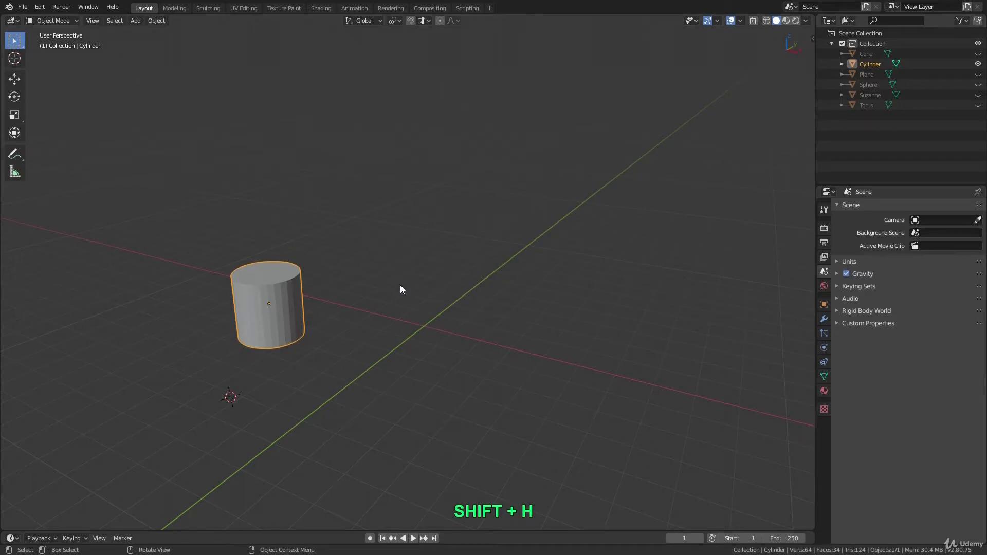
key(alt+h)
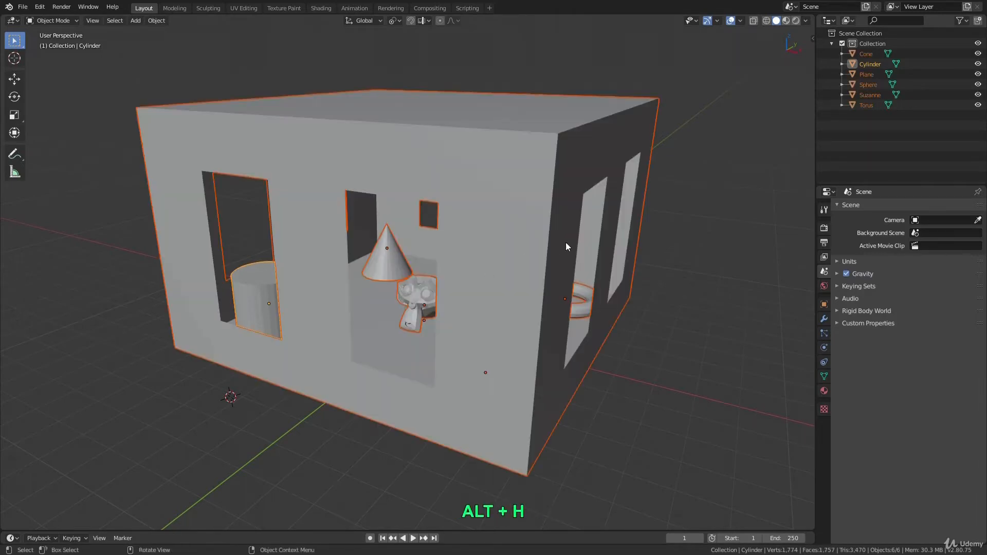